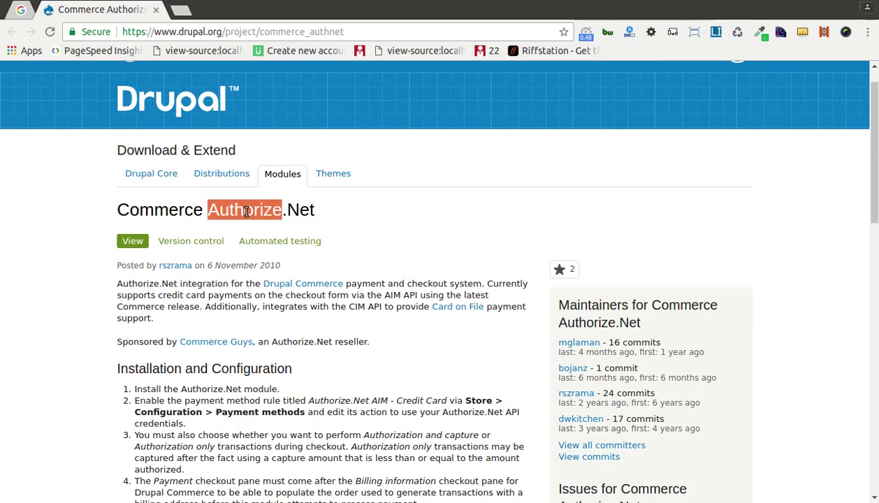
Open the Authorize.Net developer guides link in a new tab, look it over, then close it.
triple_click(246, 211)
scroll(246, 212, down, 5)
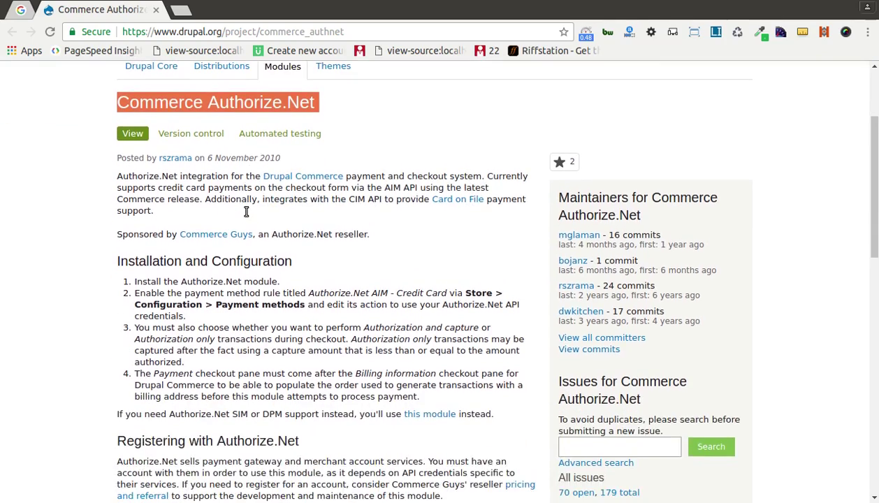
scroll(246, 216, down, 4)
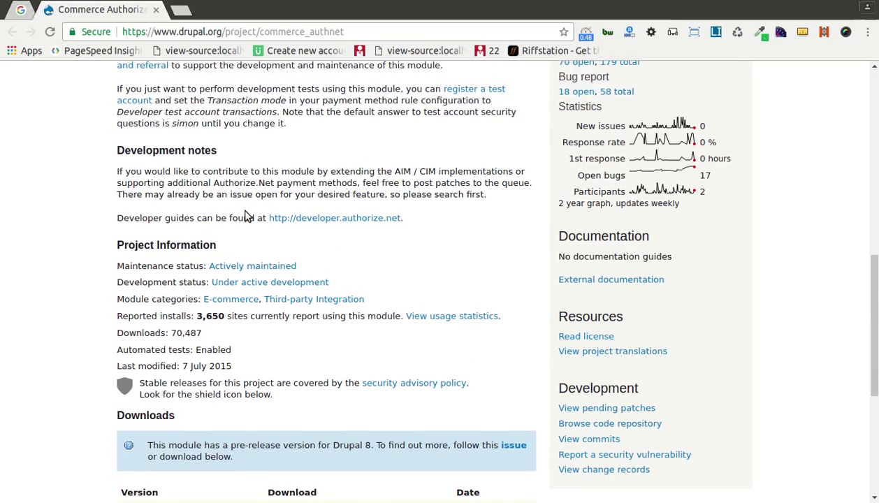
scroll(246, 216, down, 1)
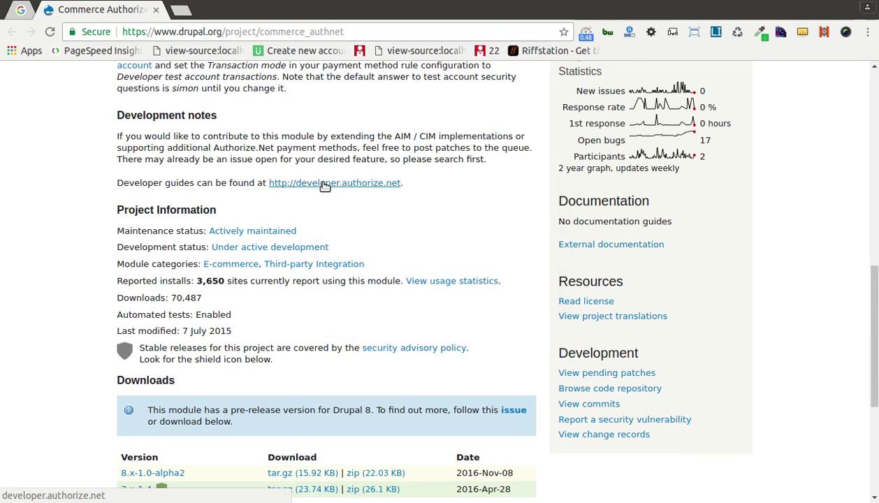
right_click(325, 186)
click(345, 192)
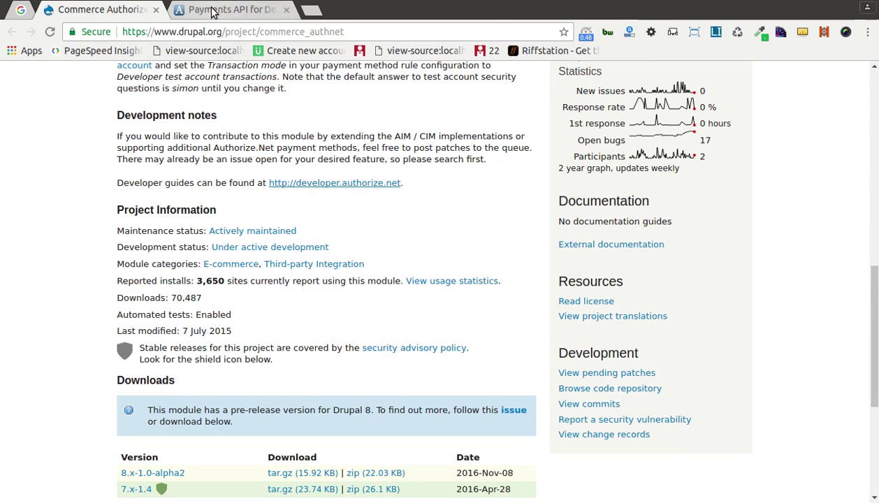
click(222, 10)
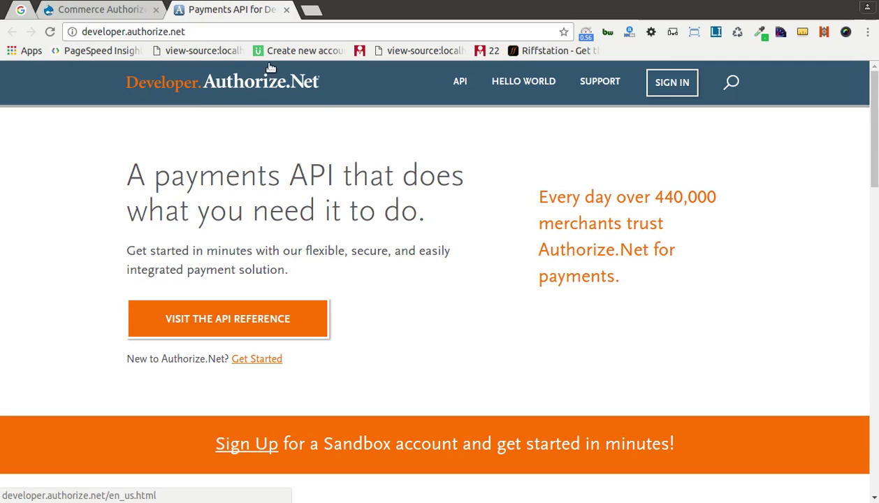
middle_click(253, 18)
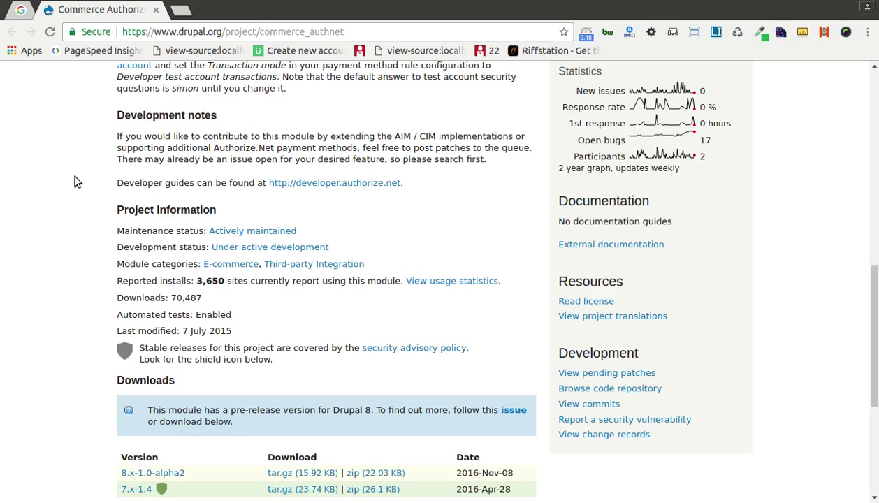
Select and copy the module name commerce_authnet from the project page address.
scroll(74, 177, up, 10)
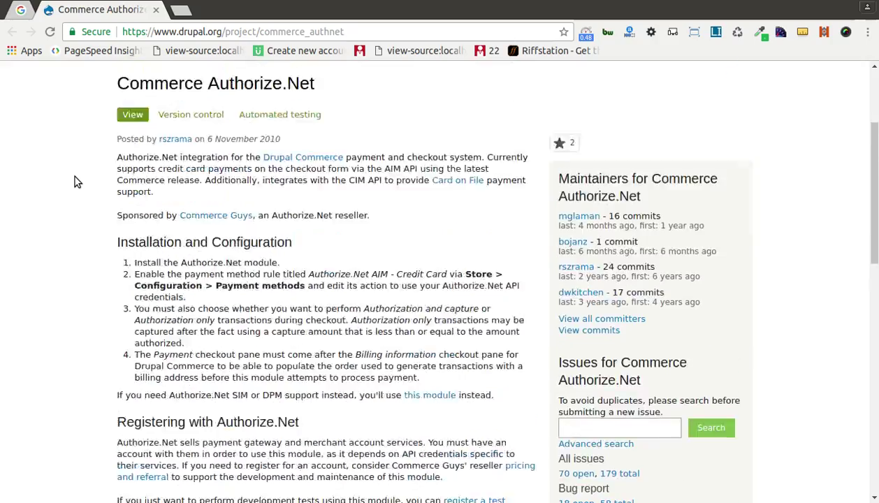
scroll(75, 180, down, 5)
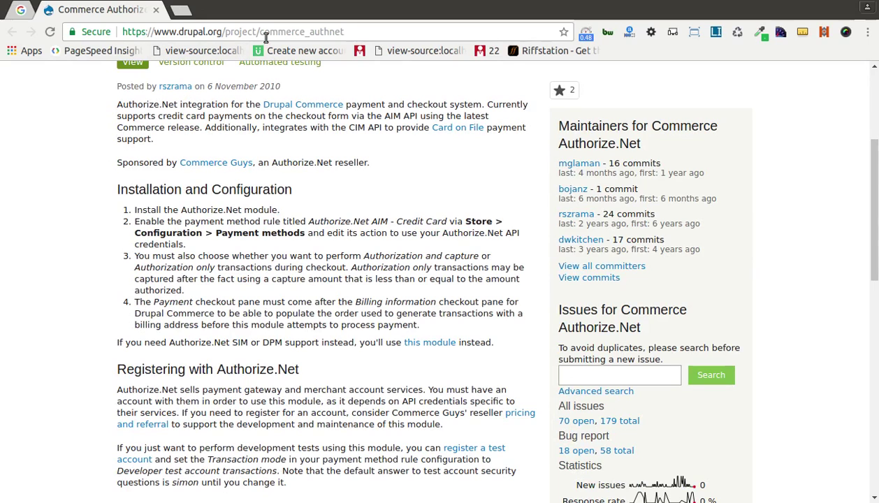
drag(261, 32, 369, 32)
key(ctrl+c)
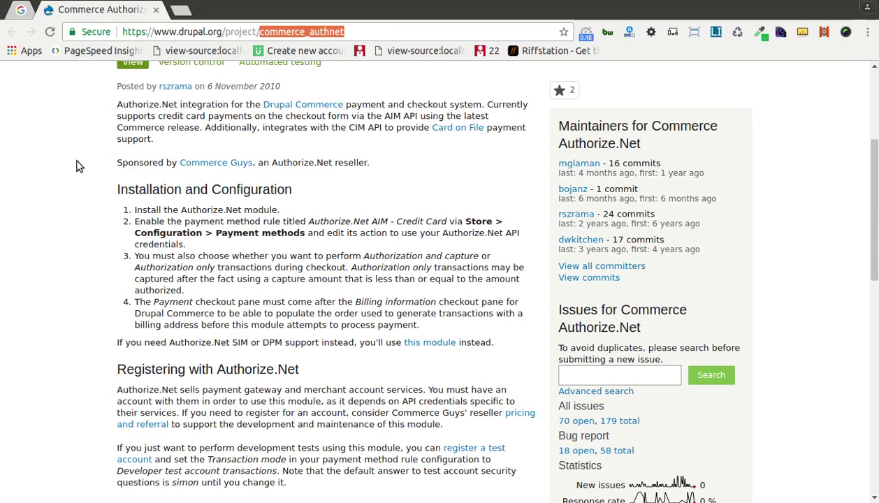
key(alt+Tab)
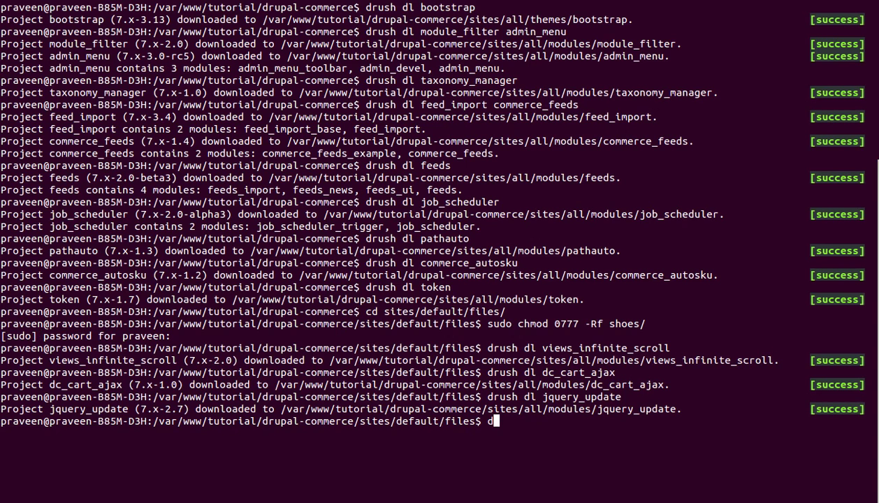
Run drush dl commerce_authnet to fetch version 7.x-1.4 into sites/all/modules.
text(drush dl)
key(ctrl+shift+v)
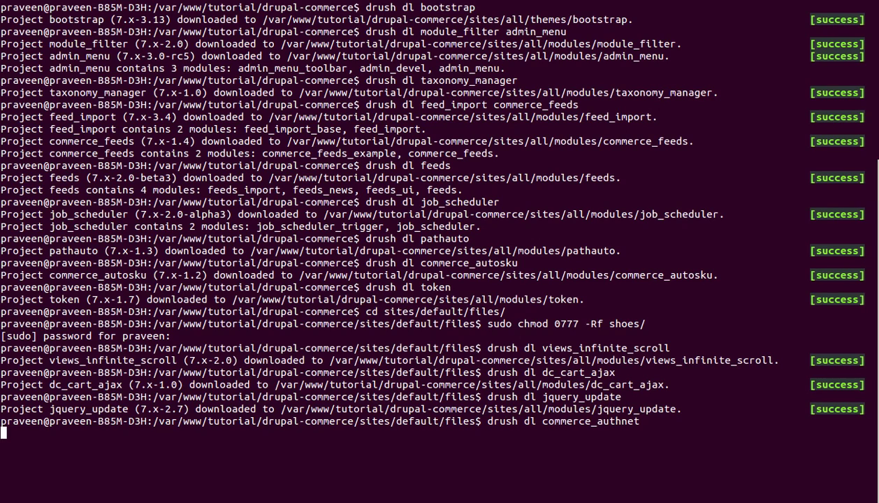
key(Return)
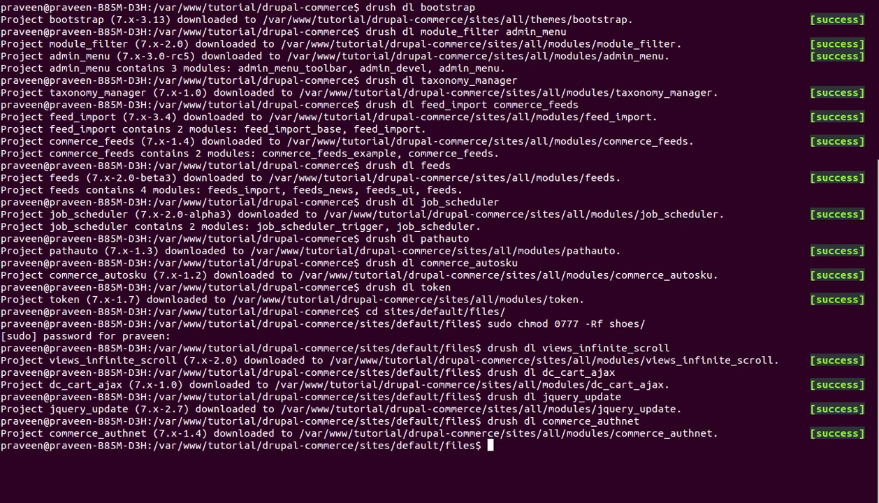
key(alt+Tab)
click(321, 99)
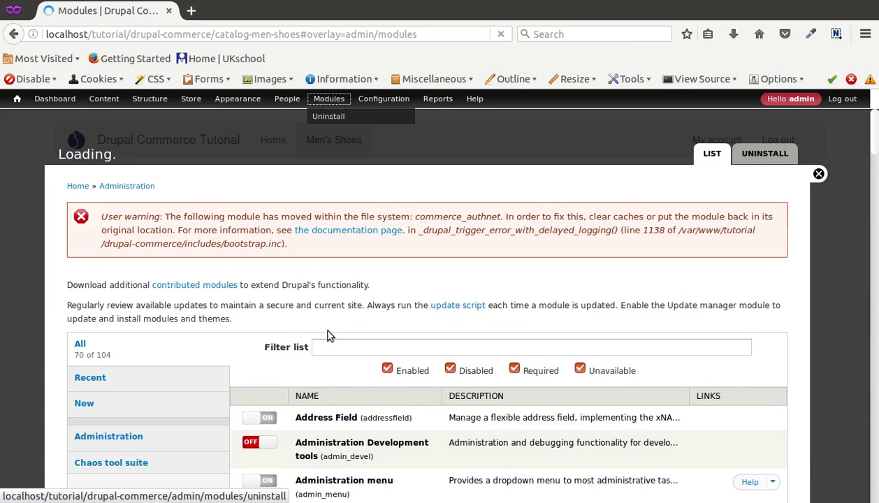
Filter the module list by 'aut', switch Authorize.Net on, and save the configuration.
scroll(173, 387, down, 5)
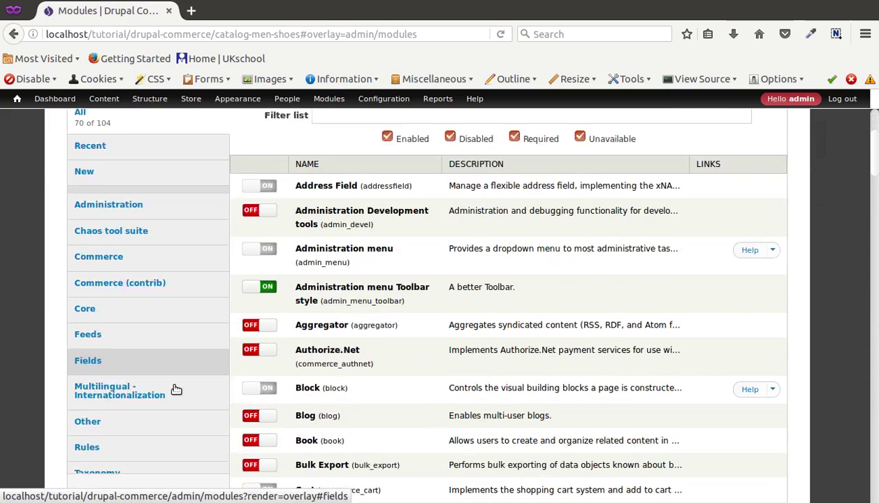
scroll(130, 396, down, 2)
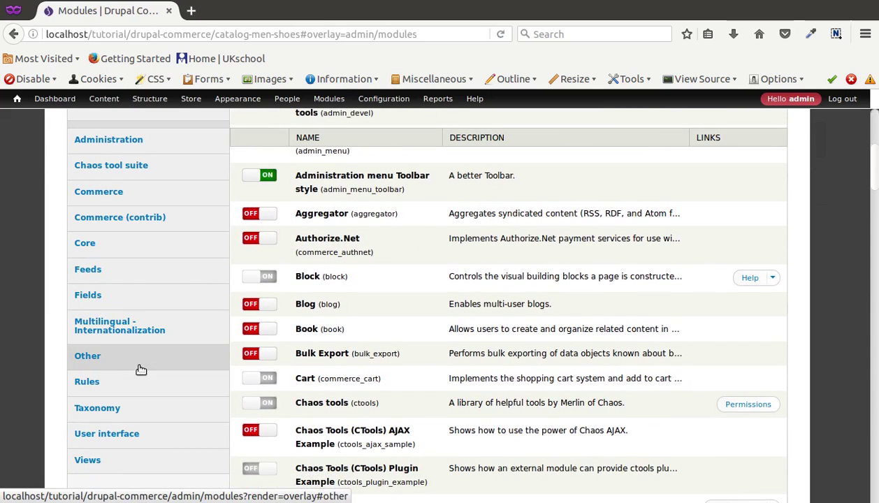
click(152, 208)
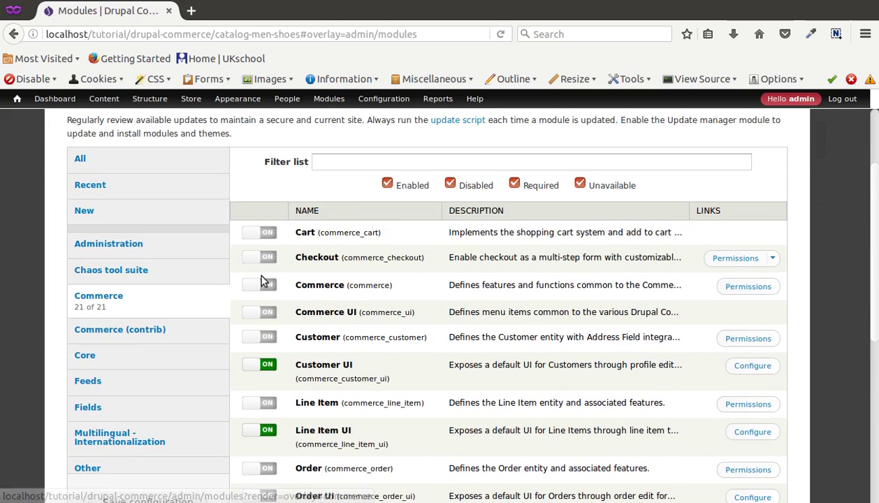
click(346, 161)
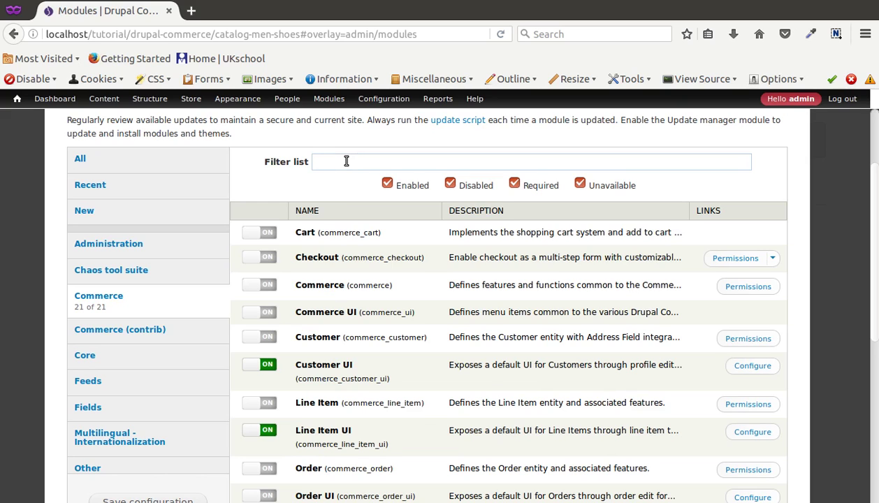
click(175, 161)
click(332, 161)
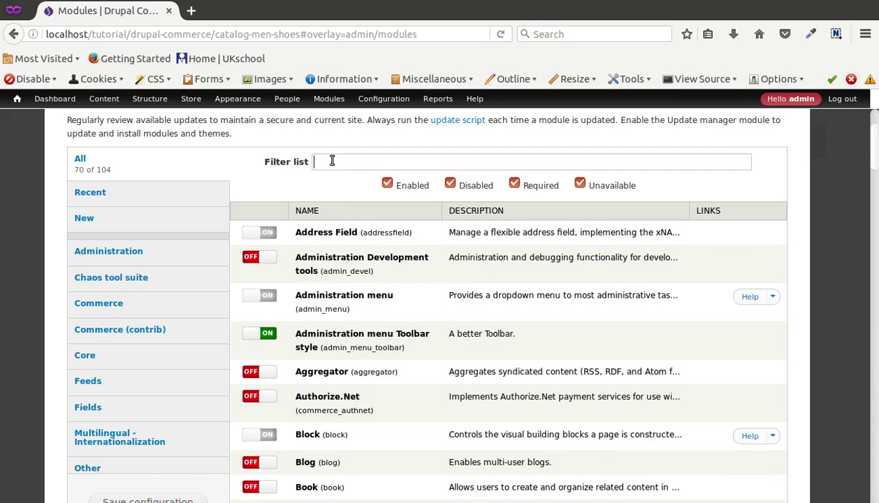
text(auth)
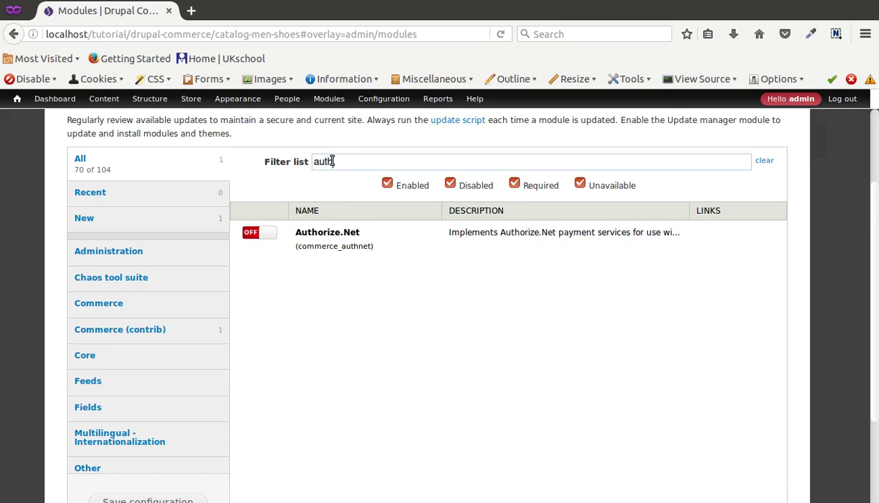
click(253, 232)
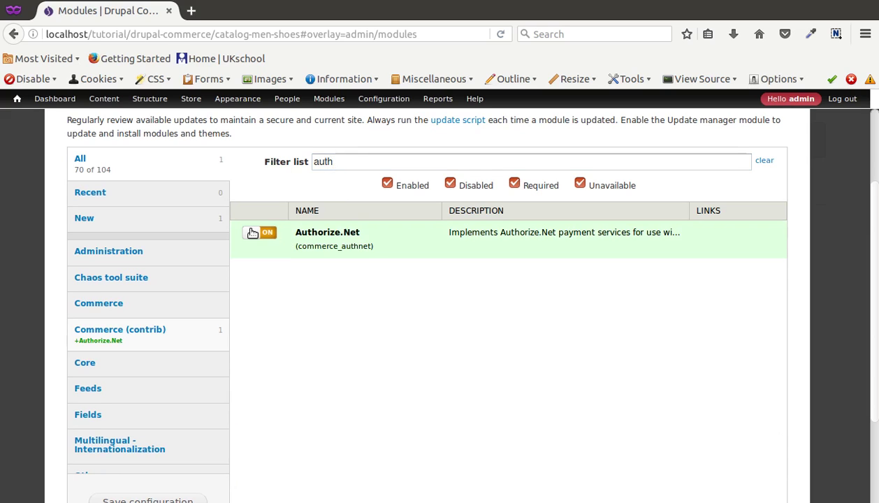
click(146, 497)
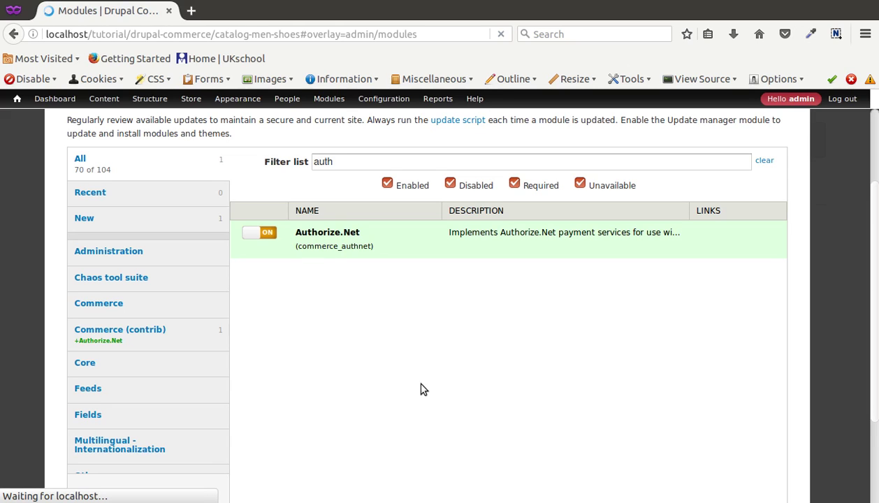
Check the Authorize.Net API login ID and transaction key noted in Geany.
click(108, 252)
key(alt+Tab)
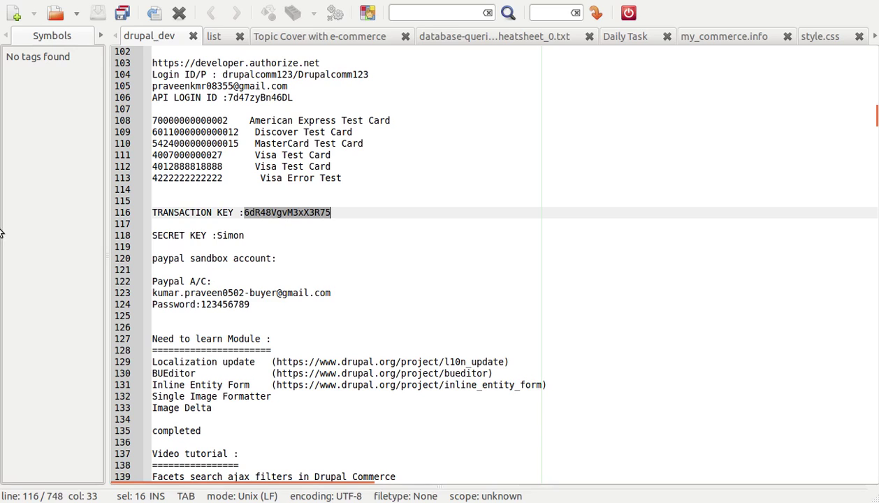
scroll(571, 122, down, 2)
scroll(600, 42, down, 4)
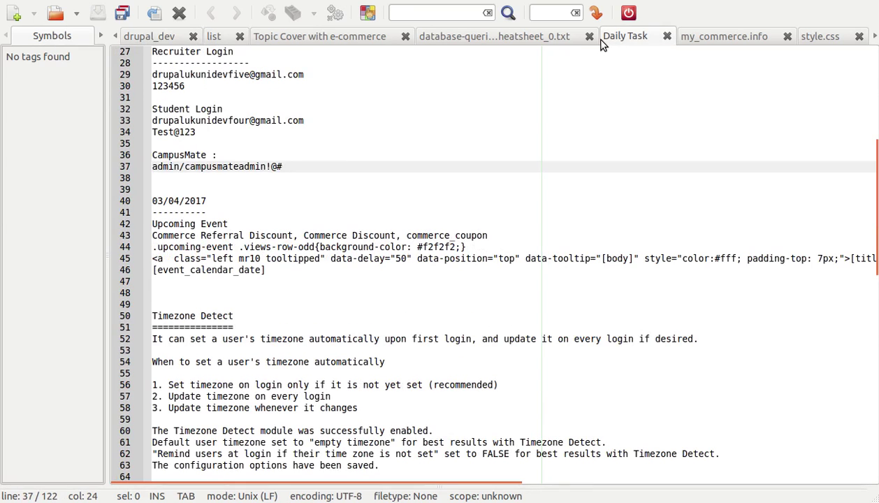
scroll(600, 42, down, 4)
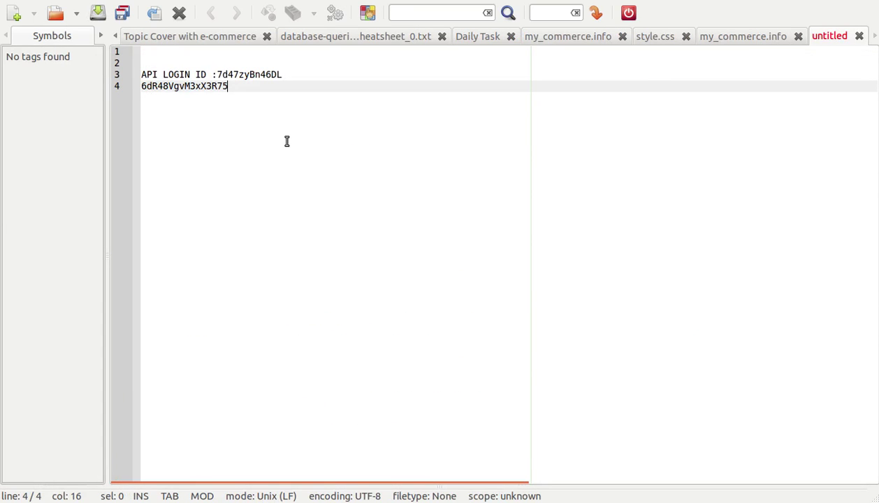
key(alt+Tab)
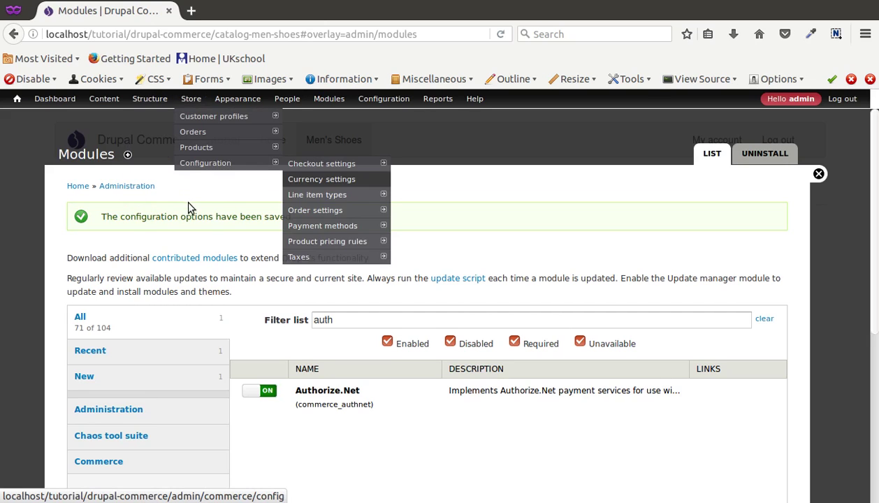
Open Store > Configuration > Payment methods, with the Modules list in a second tab.
mouse_move(190, 99)
mouse_move(203, 162)
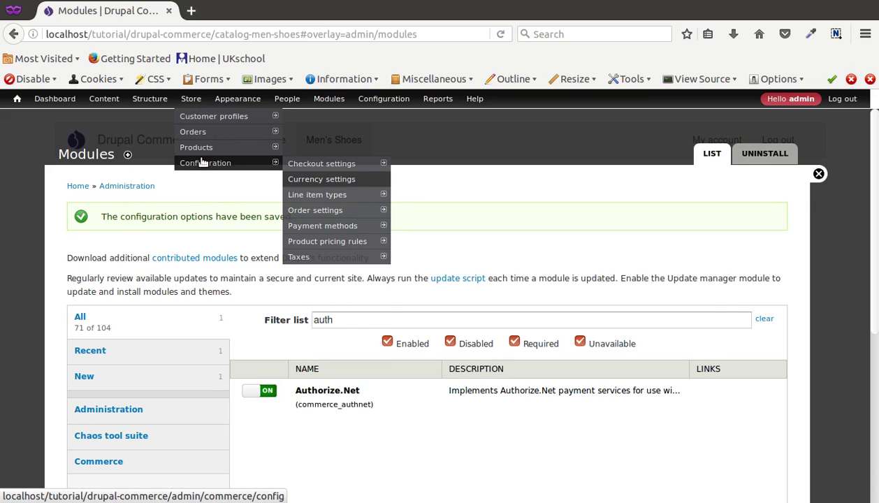
click(318, 230)
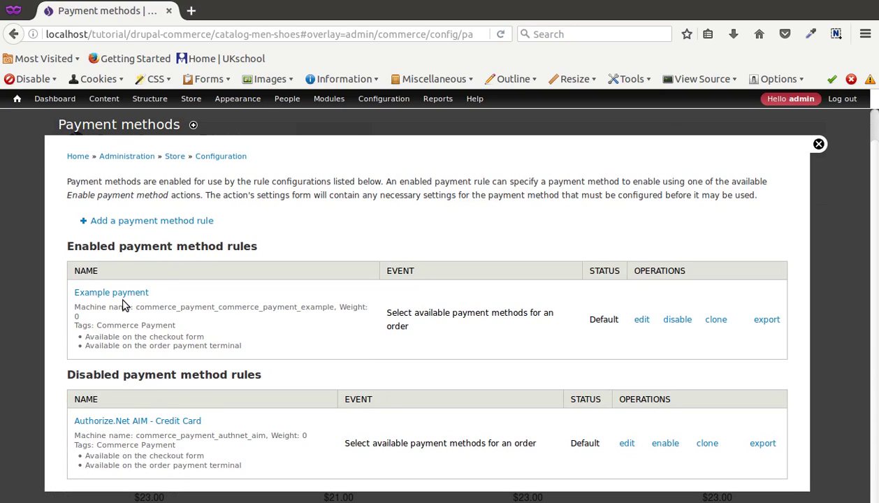
middle_click(327, 102)
click(231, 14)
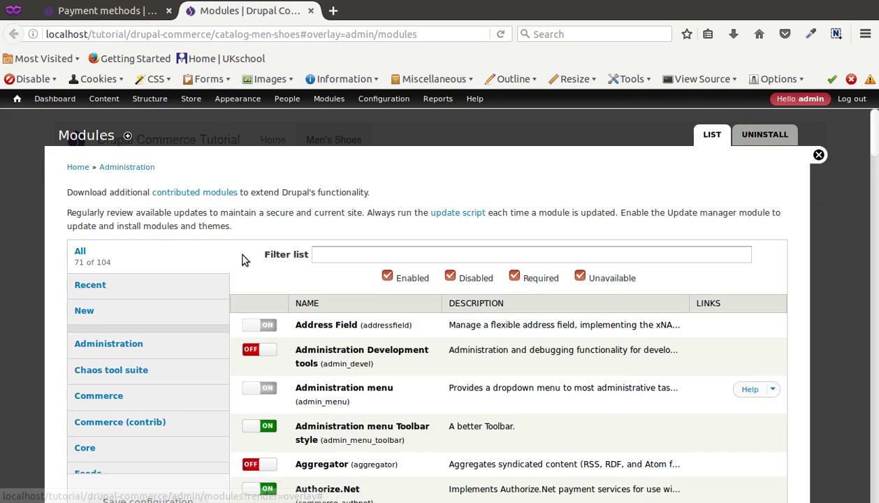
Filter modules by 'pa' and switch off Payment Method Example.
click(359, 257)
text(pay)
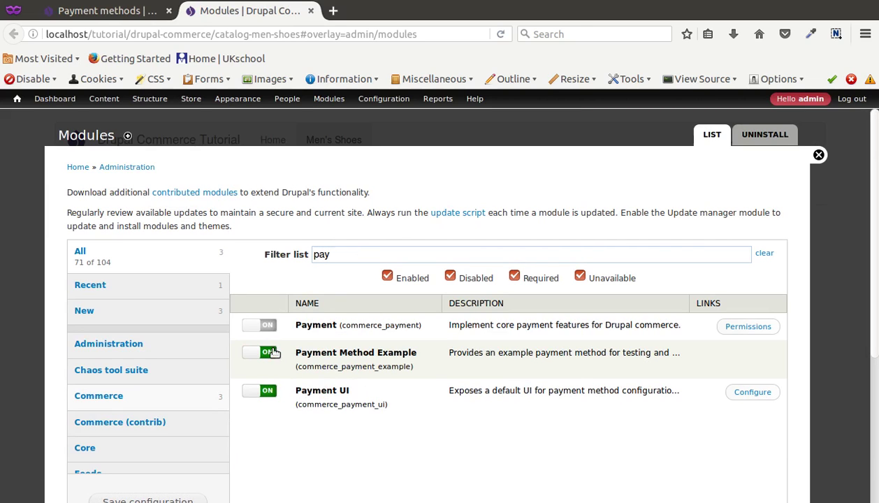
click(270, 354)
click(270, 354)
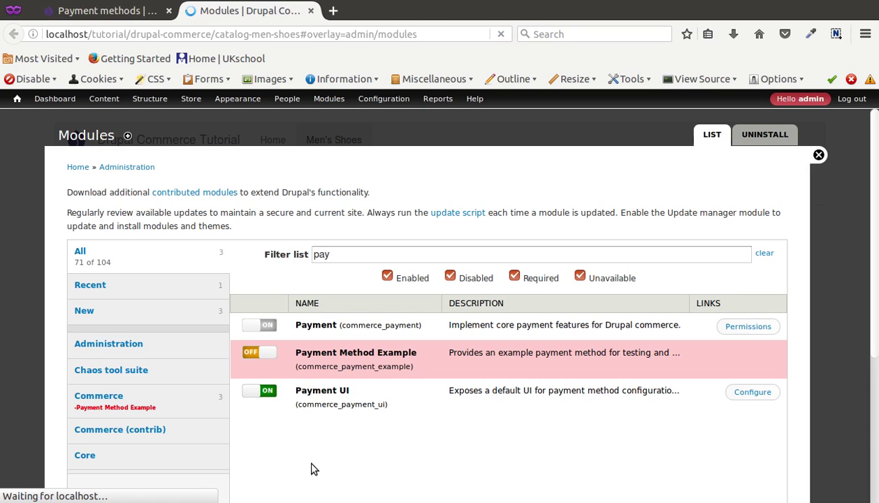
click(111, 11)
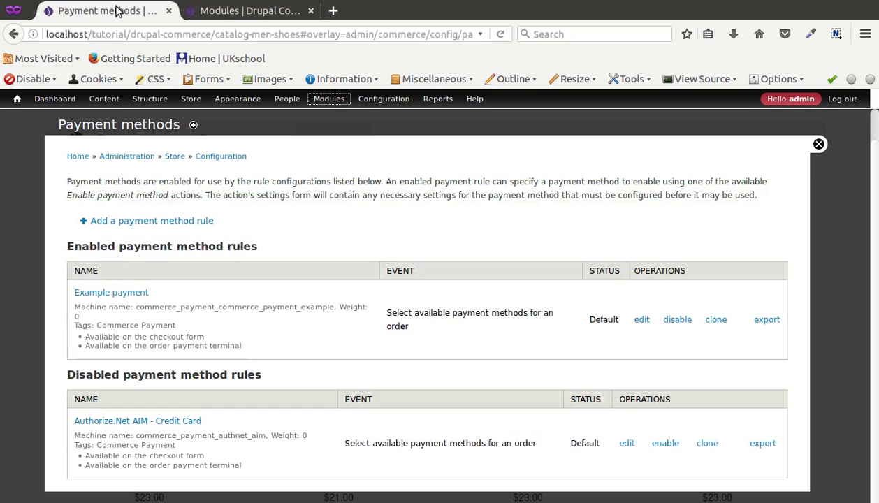
Disable the Example payment rule on the reloaded Payment methods page and confirm.
click(160, 177)
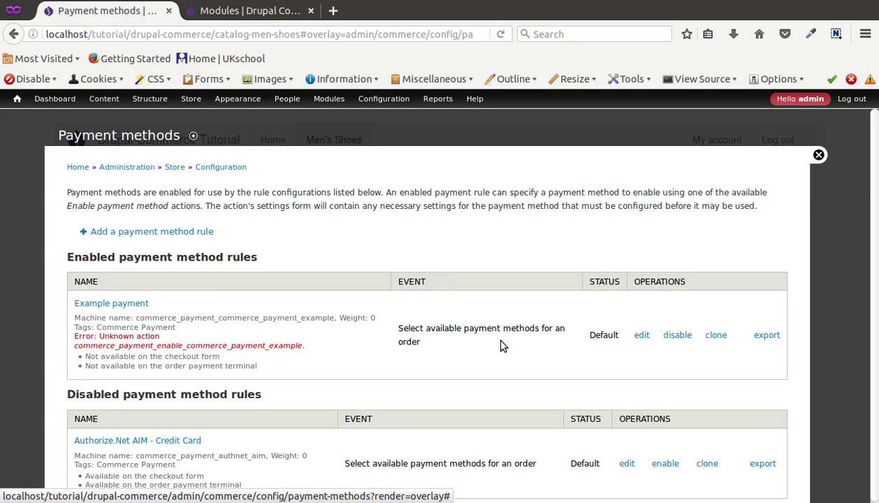
click(678, 334)
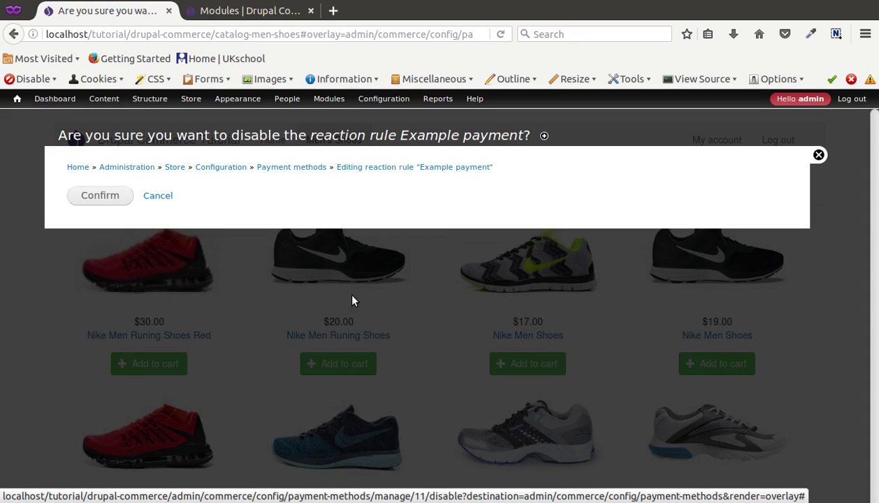
click(99, 190)
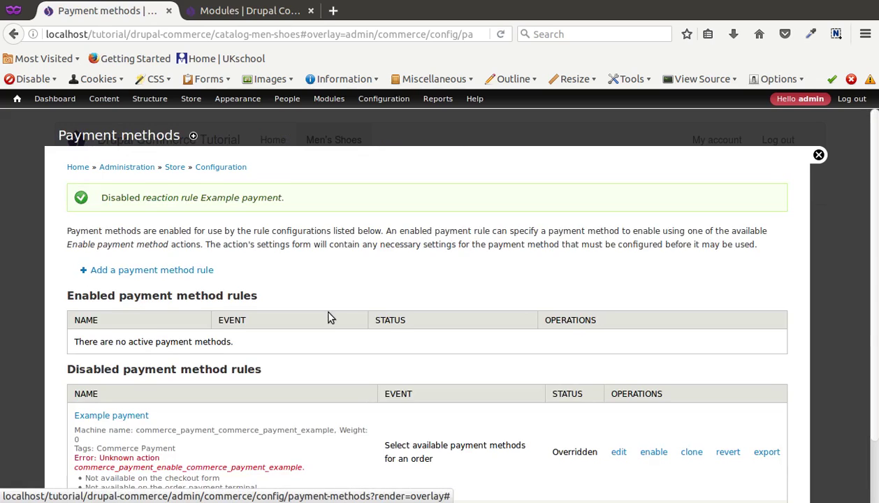
scroll(328, 314, down, 2)
scroll(333, 321, up, 3)
click(246, 11)
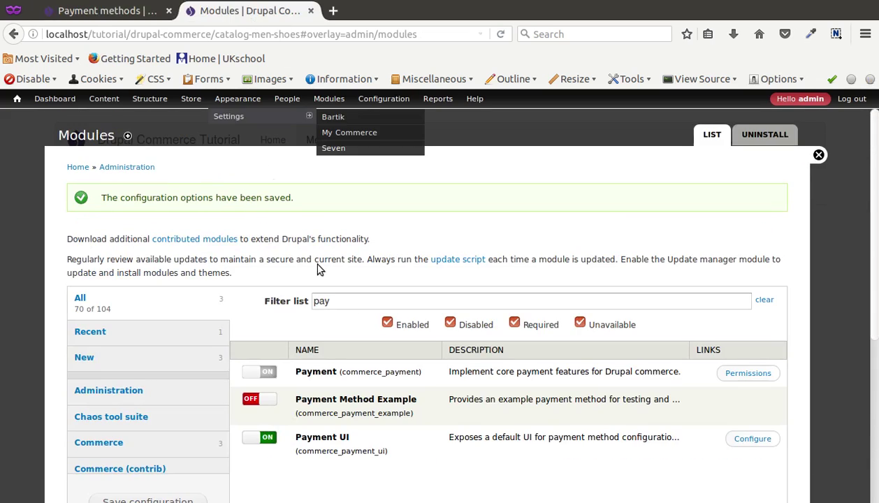
Uninstall the Payment Method Example module from the Uninstall list.
click(764, 138)
click(144, 262)
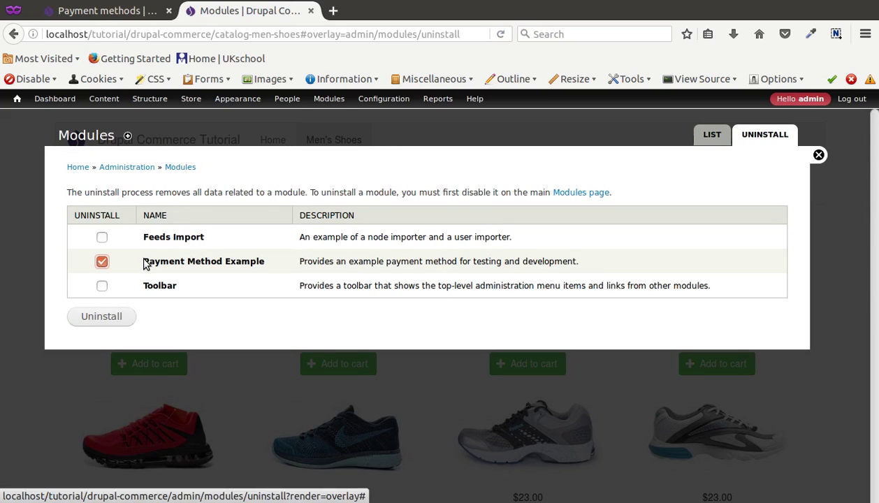
click(112, 315)
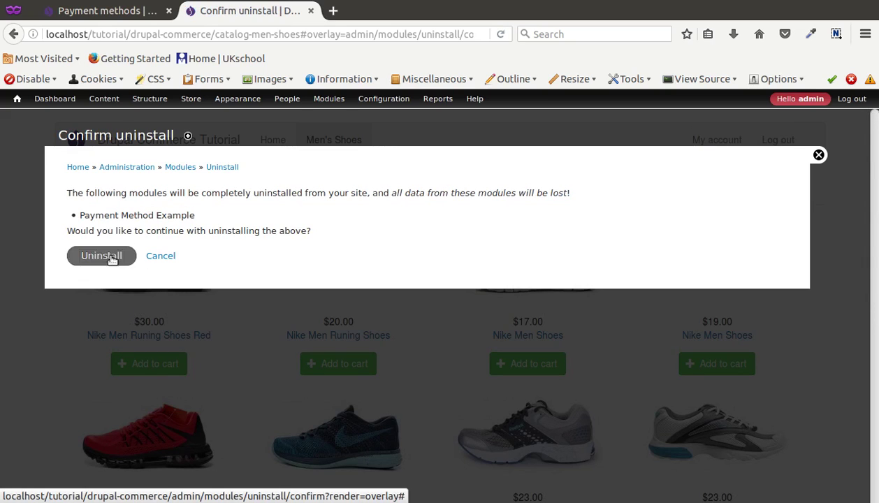
click(111, 257)
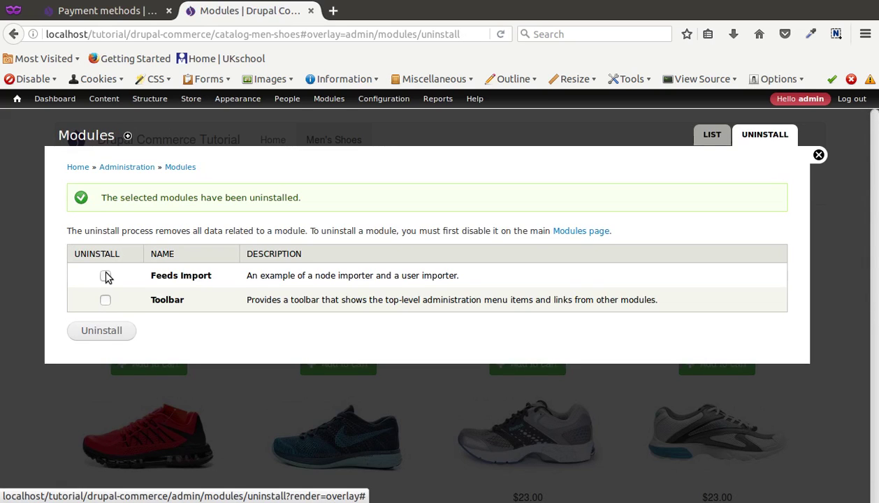
Uninstall the Feeds Import and Toolbar modules together.
click(105, 277)
click(105, 300)
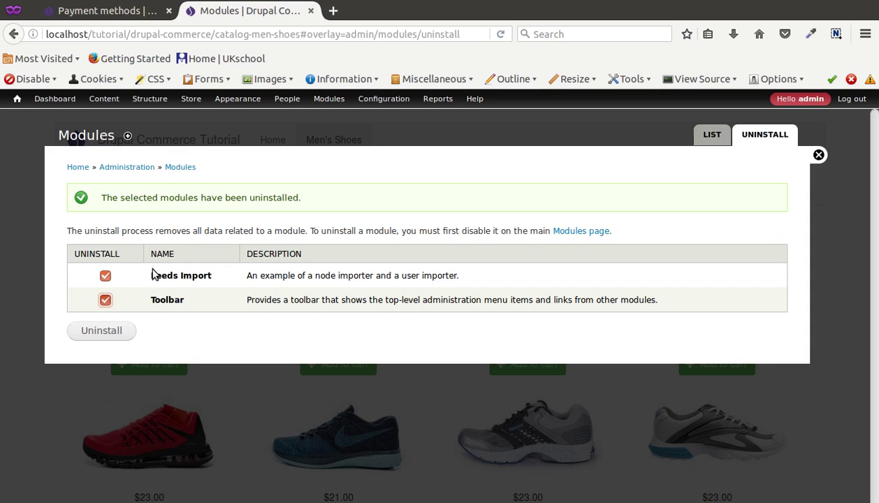
click(109, 329)
click(110, 272)
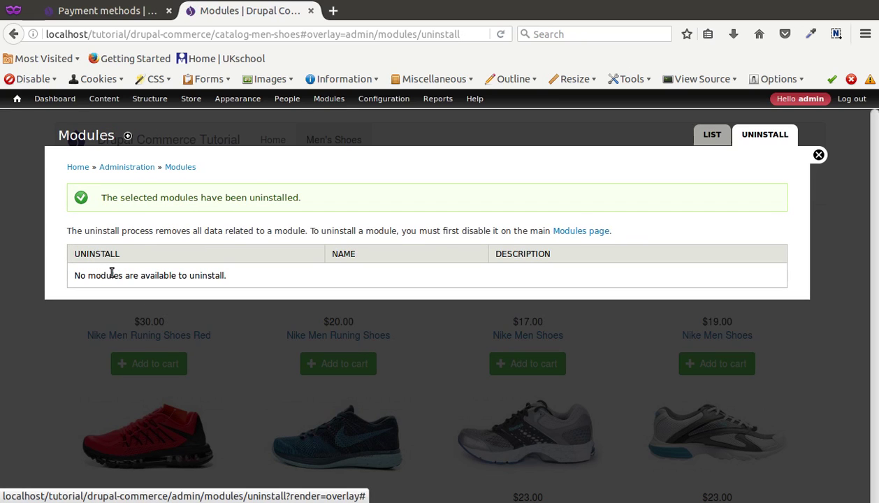
click(711, 137)
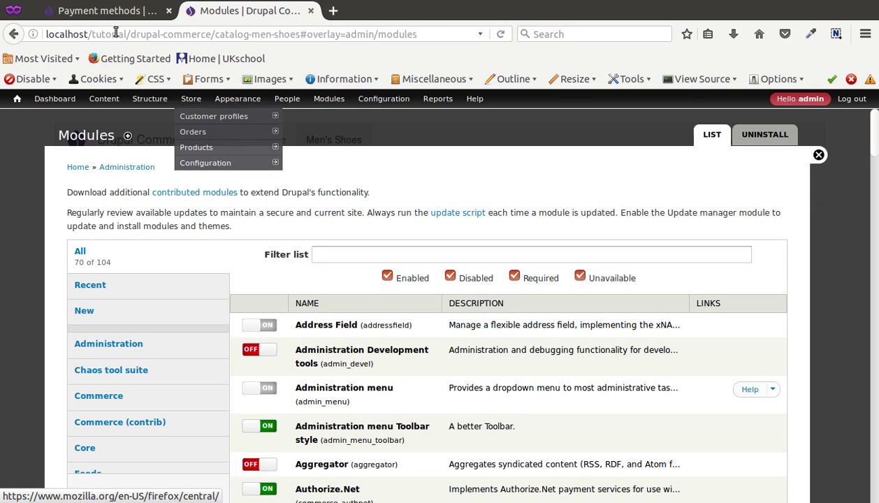
Flush all caches from the admin menu's home icon.
click(106, 11)
click(111, 100)
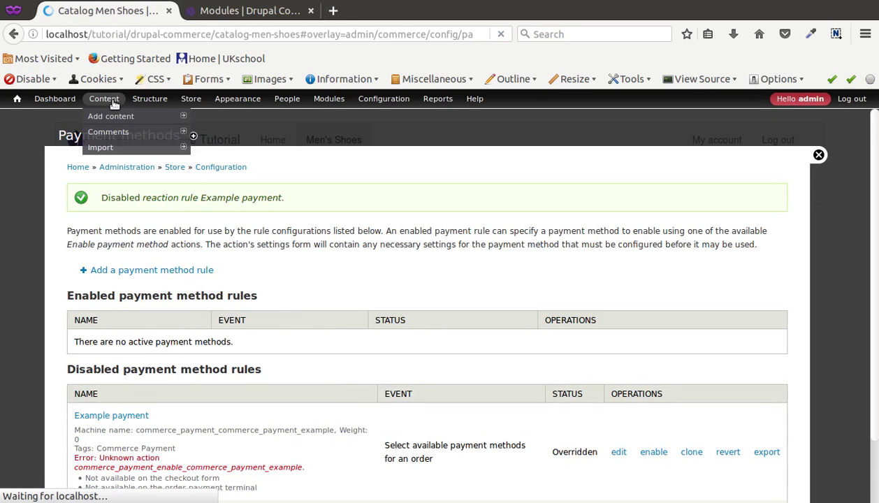
scroll(331, 379, down, 1)
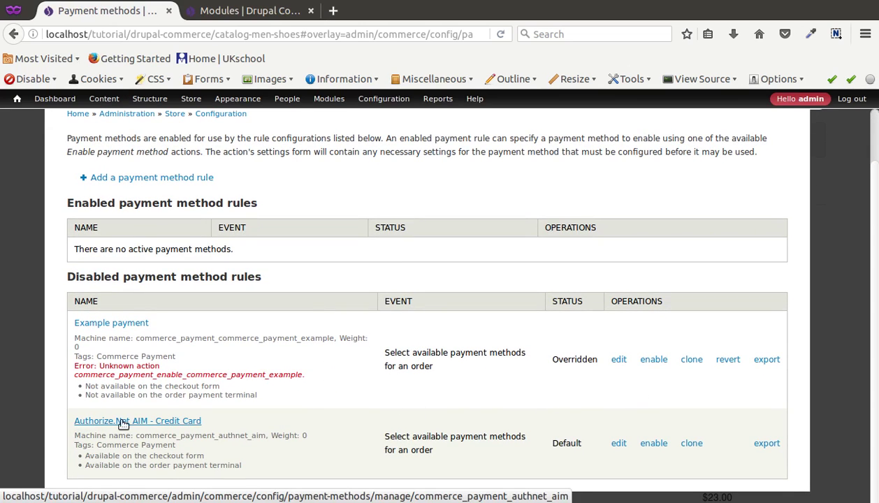
mouse_move(17, 98)
click(41, 132)
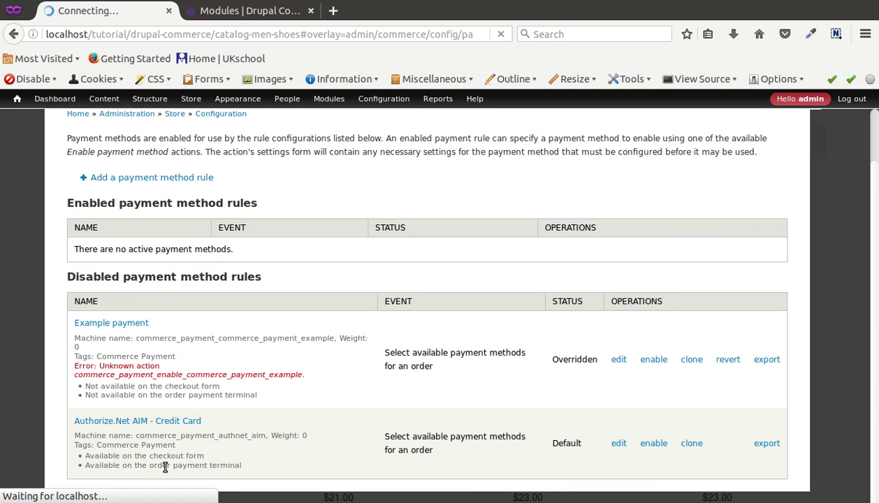
key(alt+Tab)
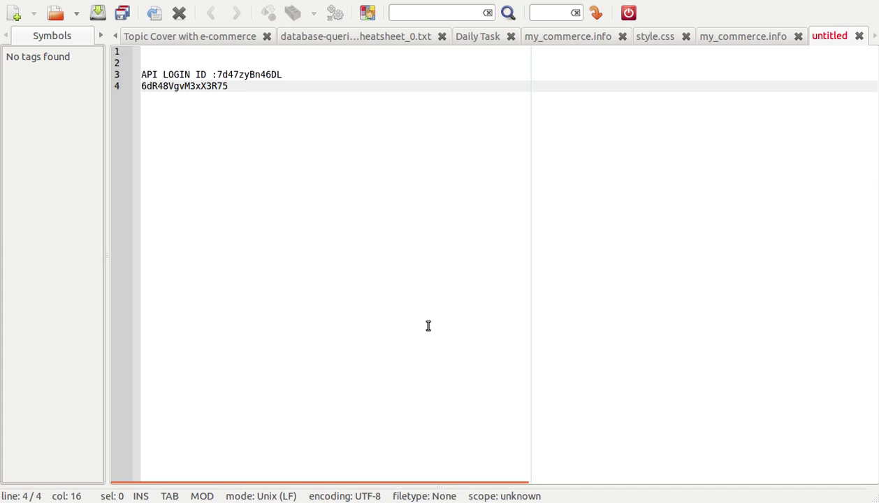
key(alt+Tab)
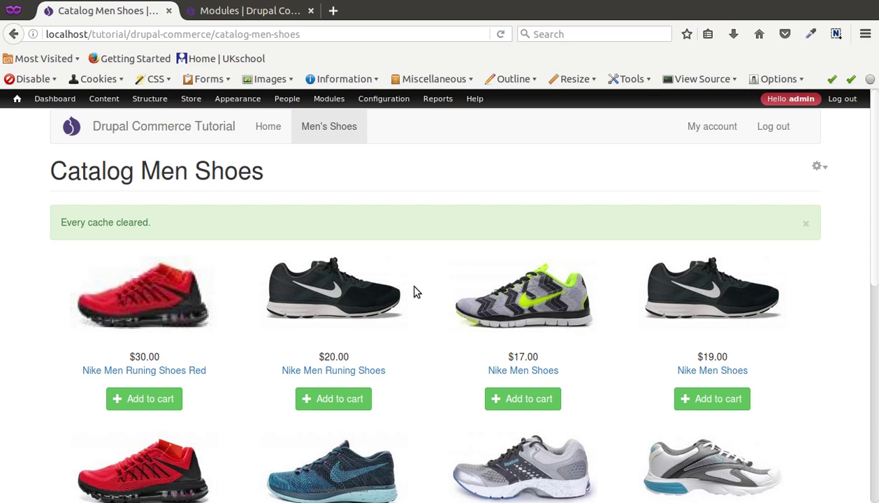
Enable and confirm the Authorize.Net AIM - Credit Card rule under Payment methods.
mouse_move(190, 104)
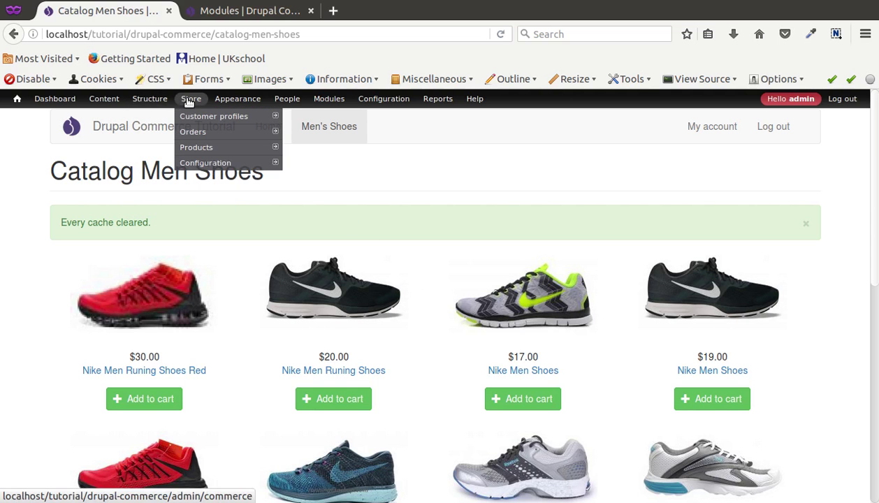
mouse_move(202, 168)
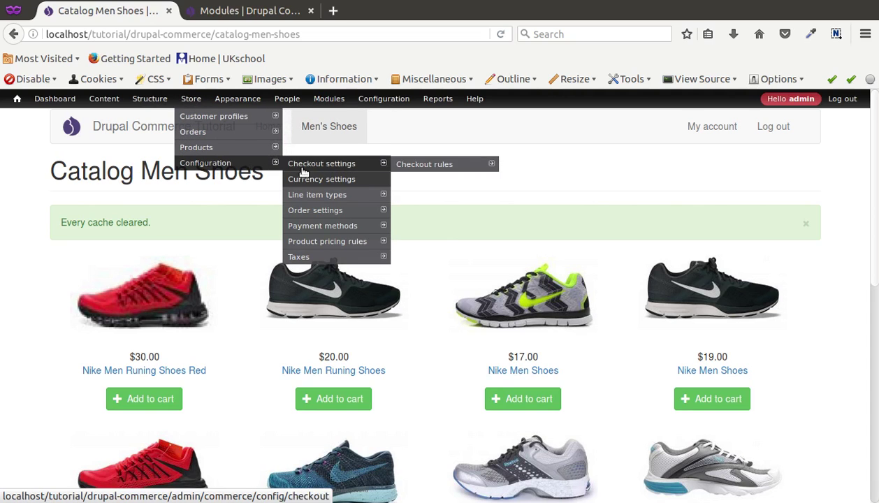
click(318, 226)
mouse_move(326, 245)
scroll(705, 430, down, 2)
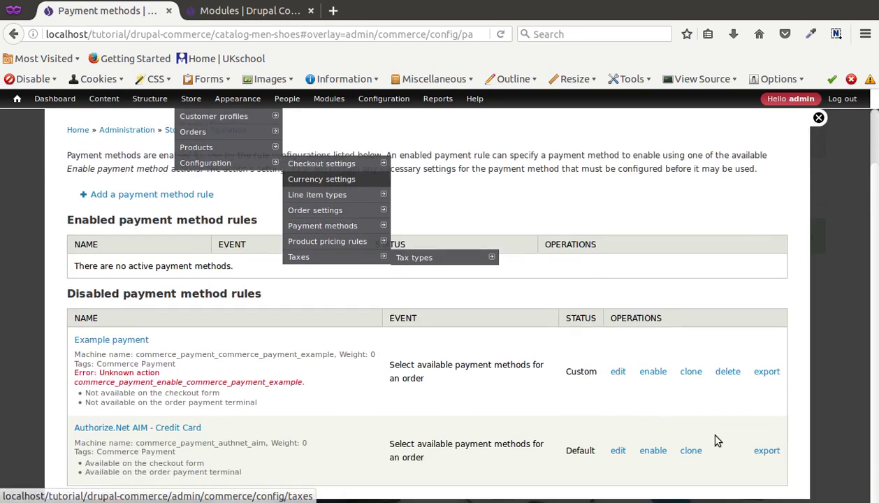
click(653, 443)
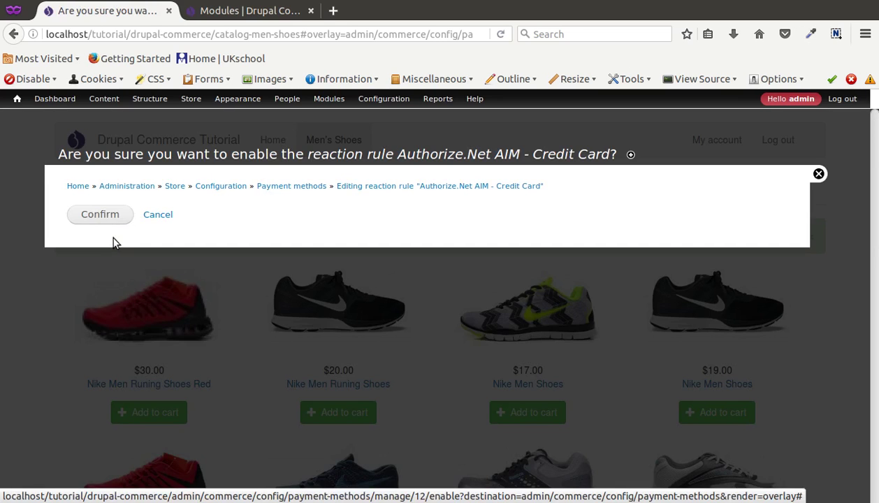
click(100, 215)
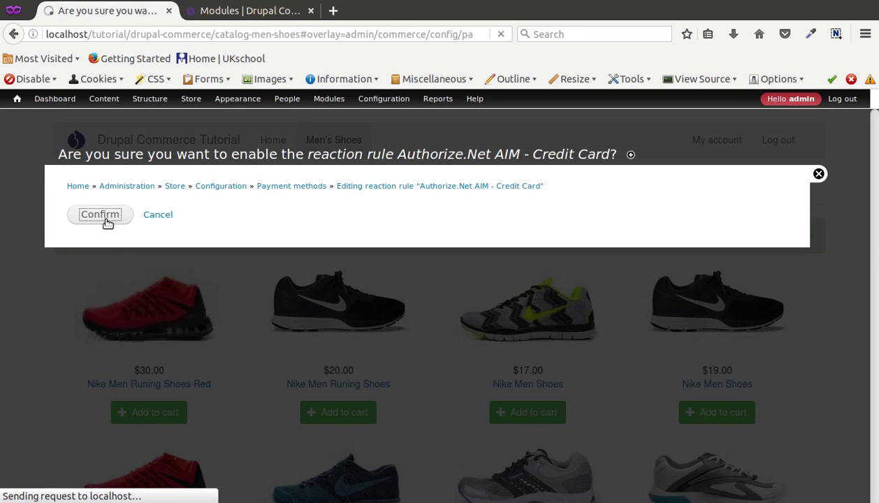
scroll(229, 374, down, 2)
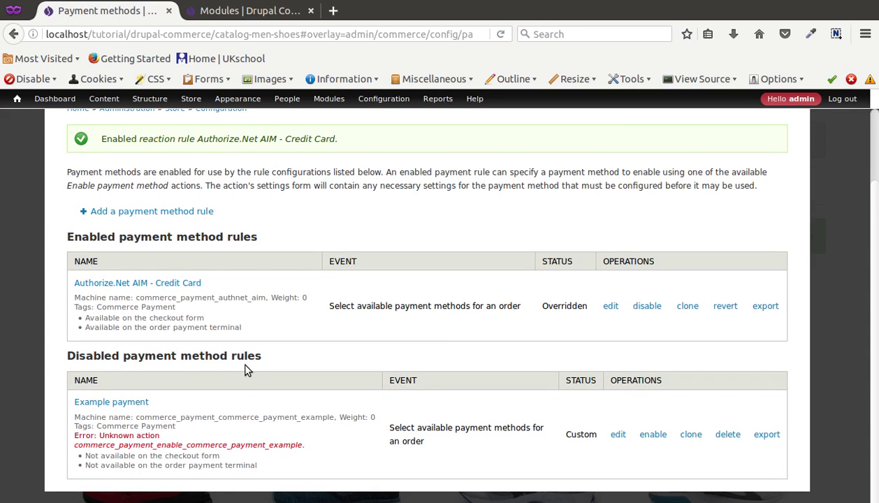
click(610, 306)
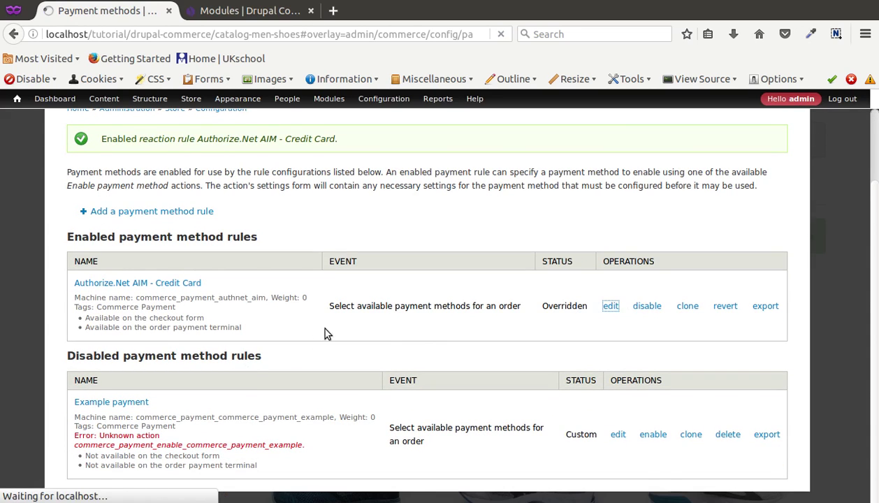
Copy the API Login ID from the Geany notes into the API Login ID field.
scroll(180, 348, down, 3)
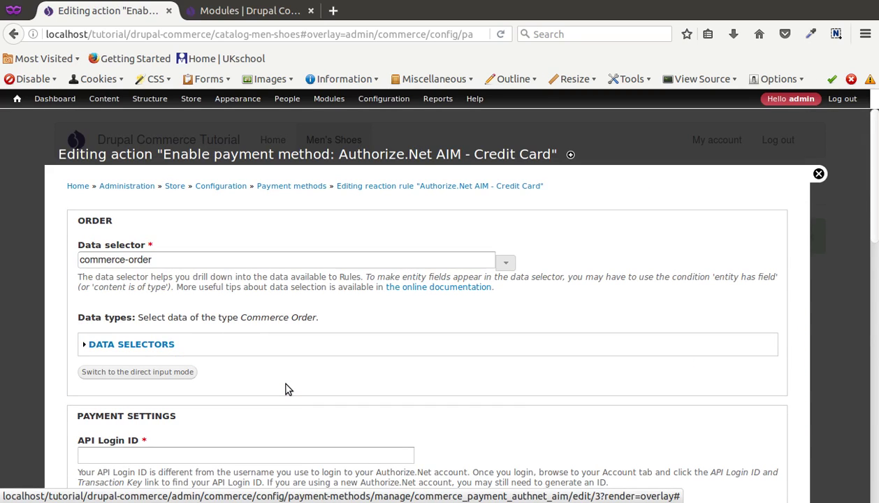
scroll(285, 389, down, 5)
click(124, 257)
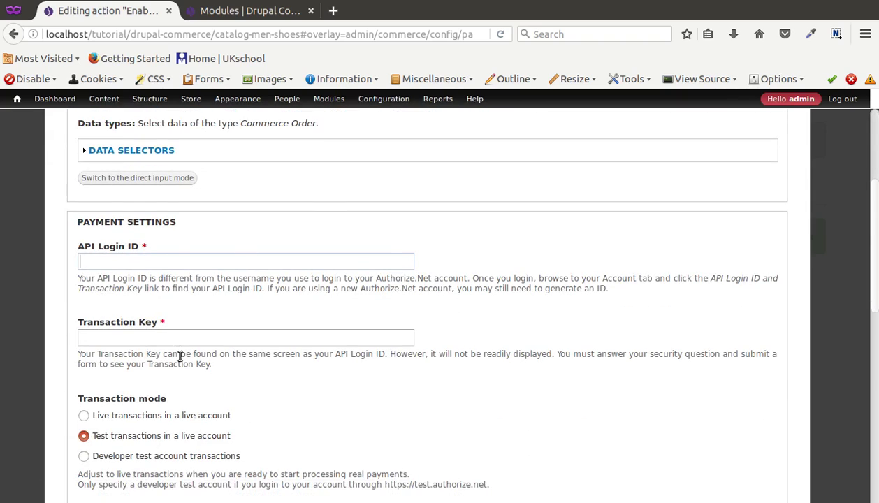
scroll(180, 356, down, 5)
scroll(216, 383, up, 10)
scroll(215, 344, down, 1)
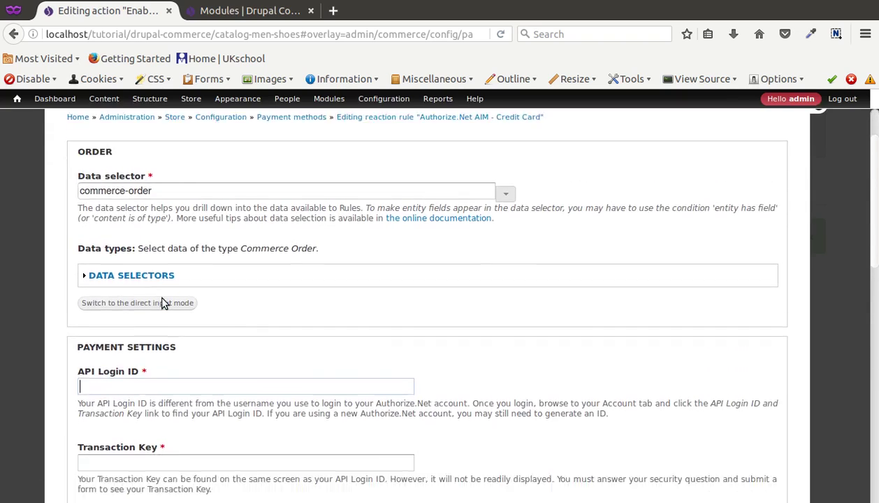
scroll(162, 303, down, 2)
key(alt+Tab)
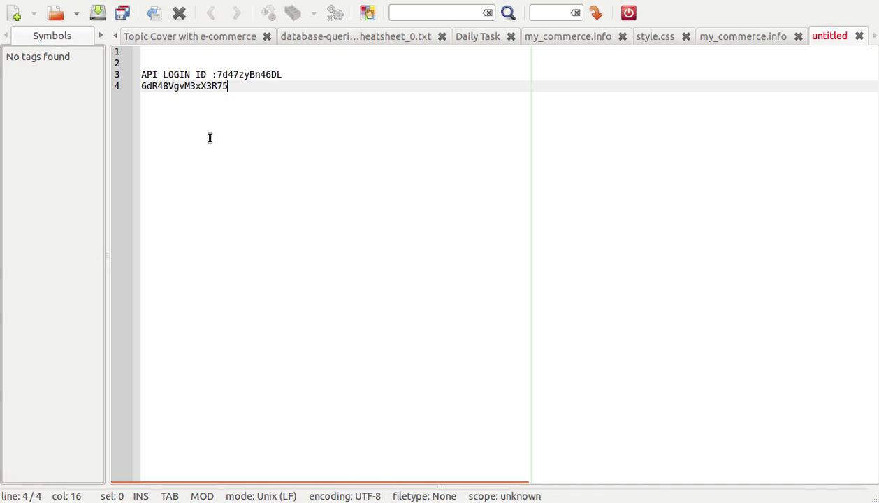
click(217, 74)
click(228, 75)
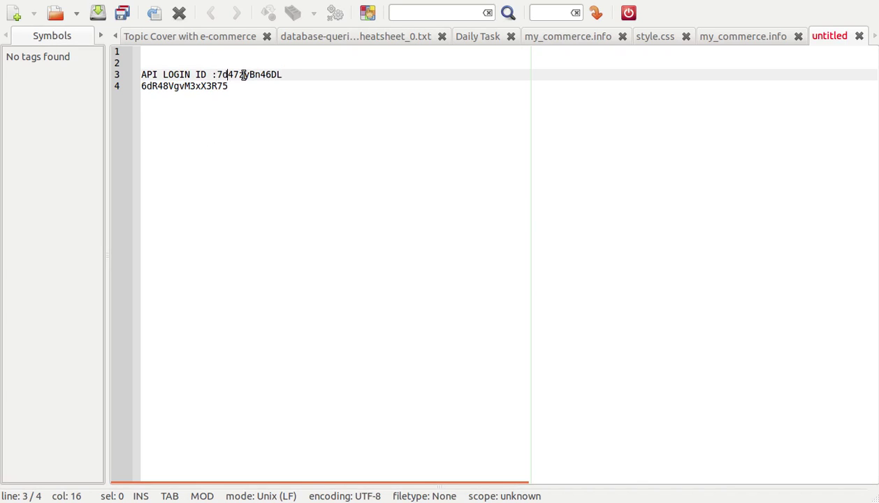
click(294, 75)
key(shift+Left)
key(shift+Left)
key(shift+Left)
key(shift+Left)
key(shift+Left)
key(shift+Left)
key(shift+Left)
key(shift+Left)
key(shift+Left)
key(shift+Left)
key(shift+Left)
key(shift+Left)
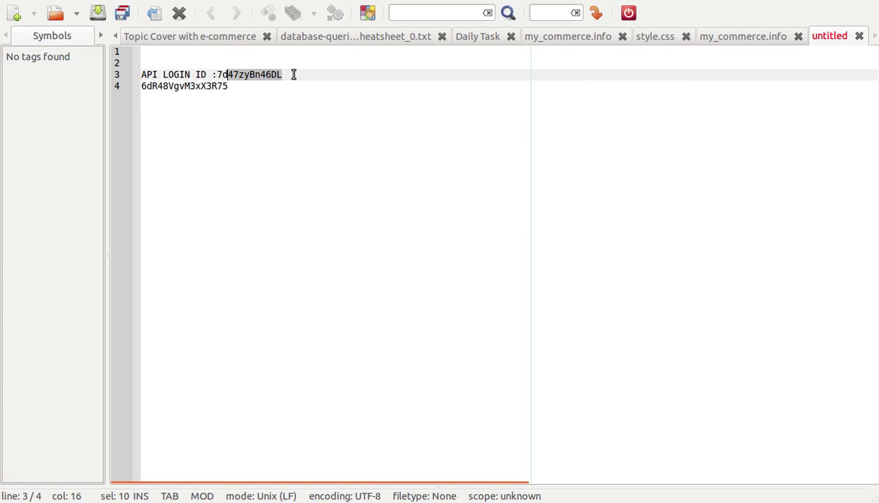
key(ctrl+c)
key(alt+Tab)
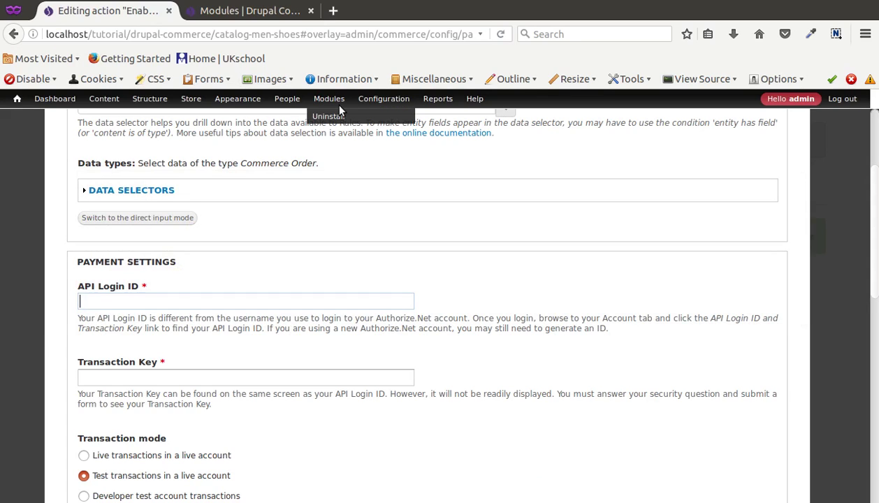
key(ctrl+v)
Copy the Transaction Key from the notes into the Transaction Key field.
key(alt+Tab)
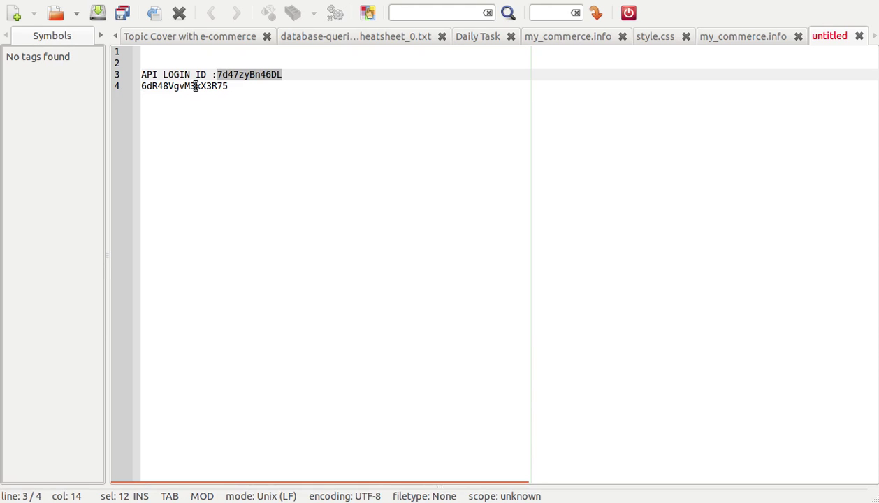
double_click(196, 86)
key(ctrl+c)
key(alt+Tab)
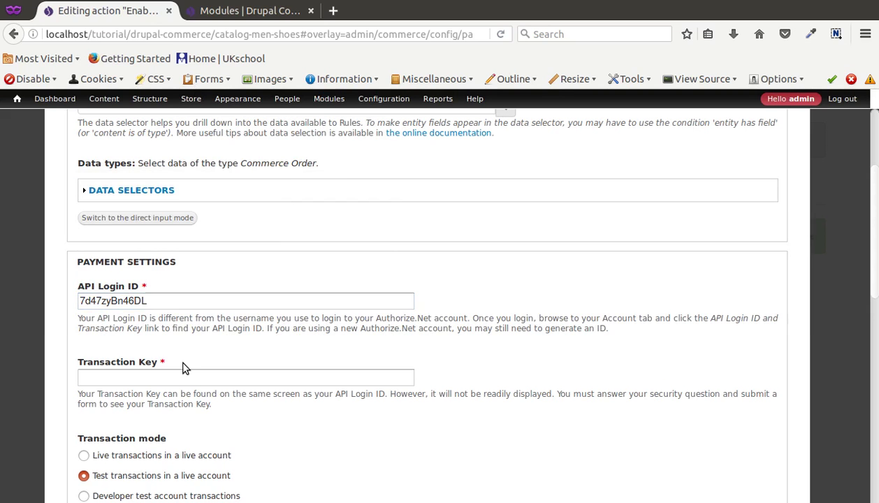
click(185, 376)
key(ctrl+v)
click(555, 350)
scroll(556, 350, down, 3)
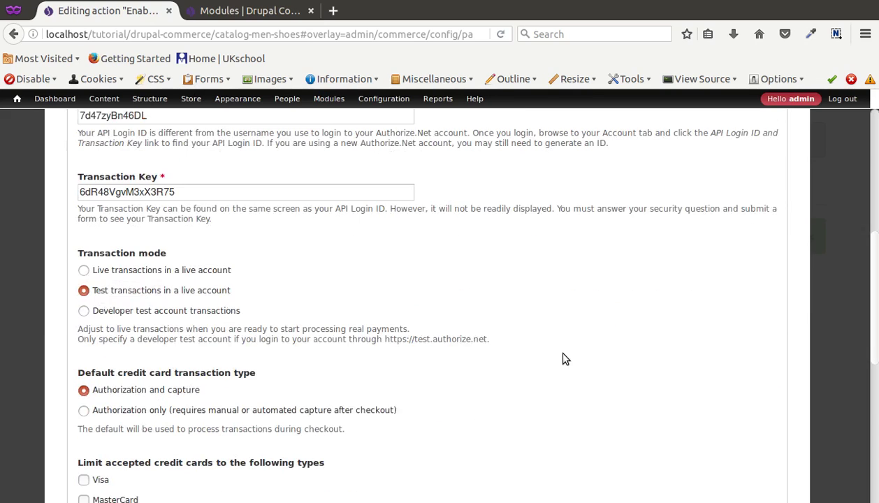
Select 'Developer test account transactions' as the transaction mode and review the card type options.
click(195, 305)
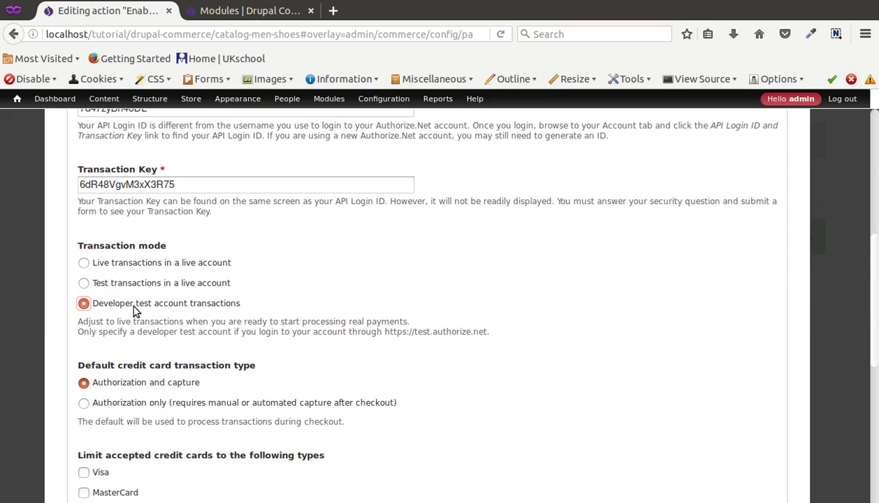
scroll(172, 265, down, 1)
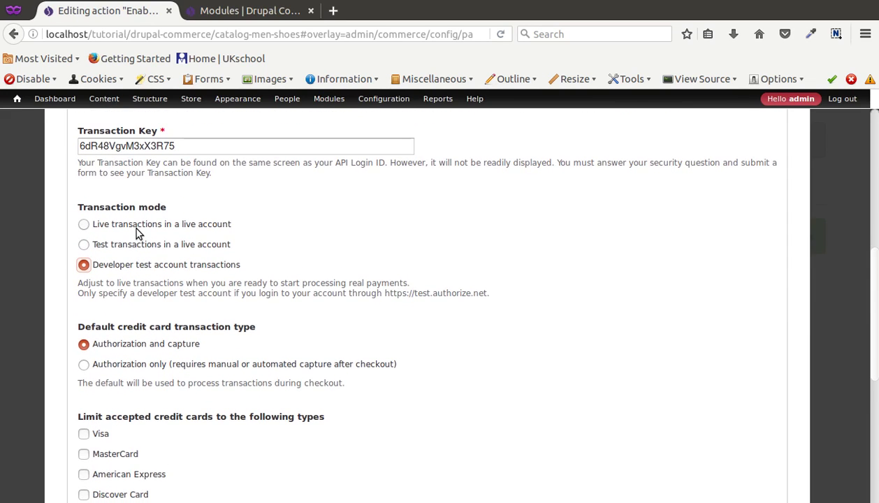
scroll(165, 233, down, 3)
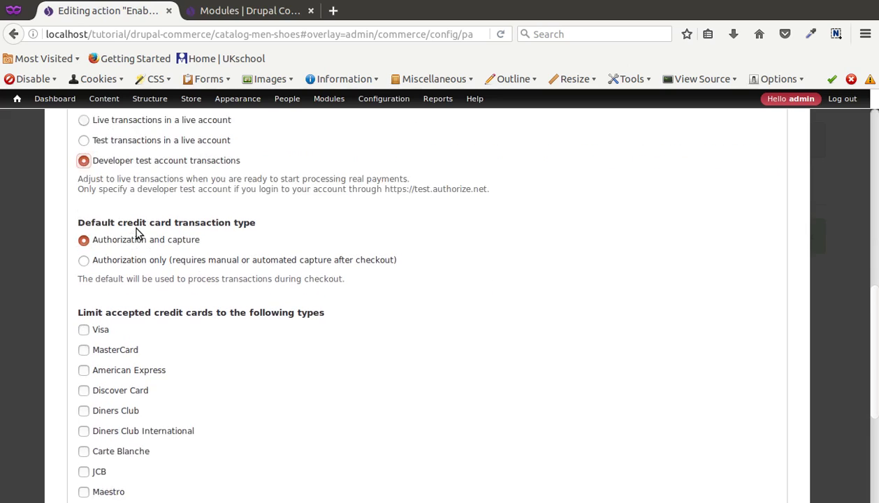
scroll(134, 227, up, 3)
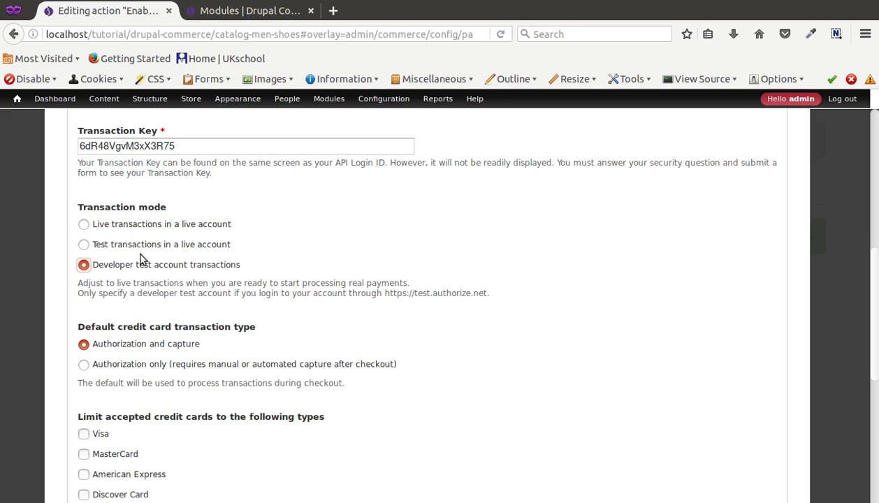
scroll(225, 286, down, 4)
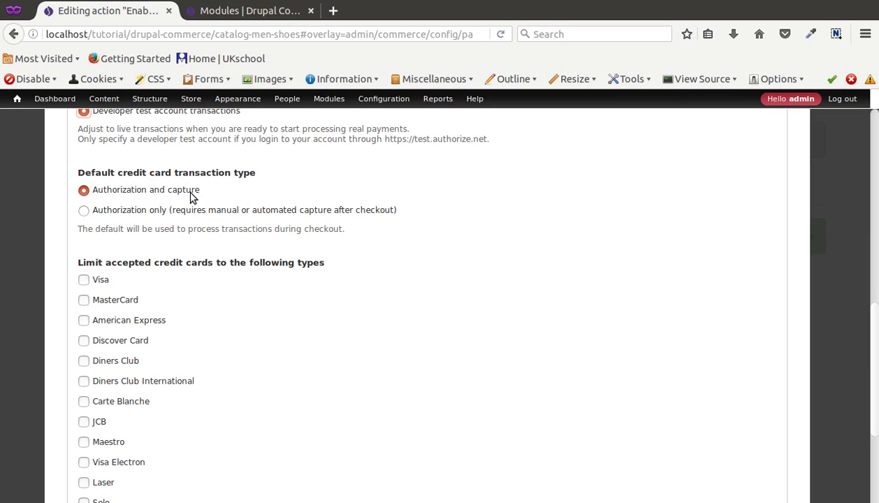
scroll(168, 269, down, 2)
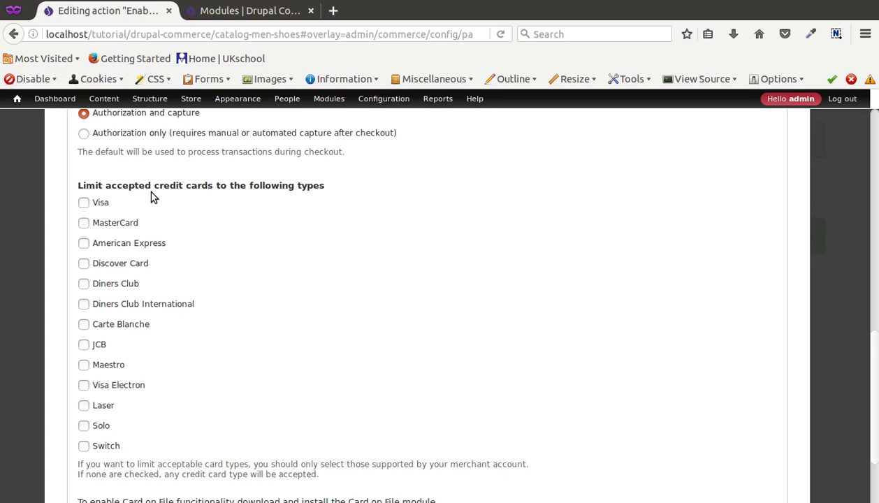
Limit accepted card types to Visa only, leaving MasterCard unchecked.
click(82, 201)
click(83, 224)
click(84, 223)
scroll(210, 307, down, 1)
scroll(206, 325, down, 3)
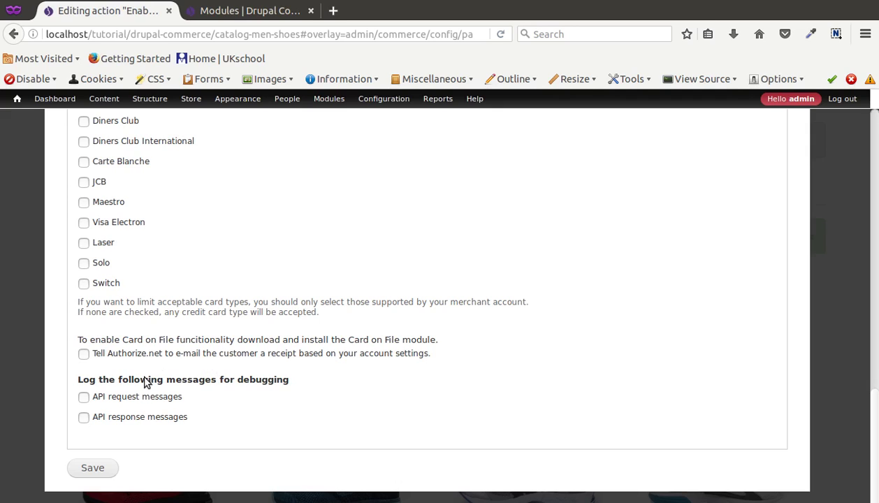
Enable logging of API request and response messages and save the Authorize.Net AIM settings.
click(129, 397)
click(133, 416)
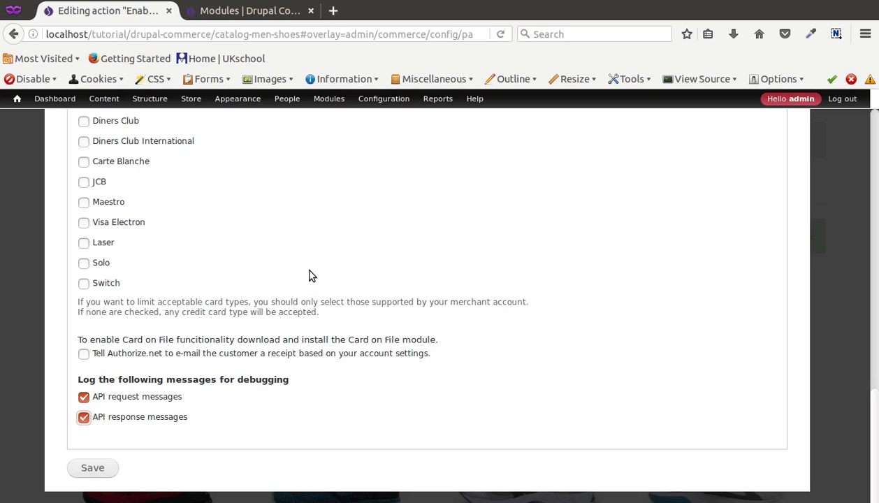
click(104, 467)
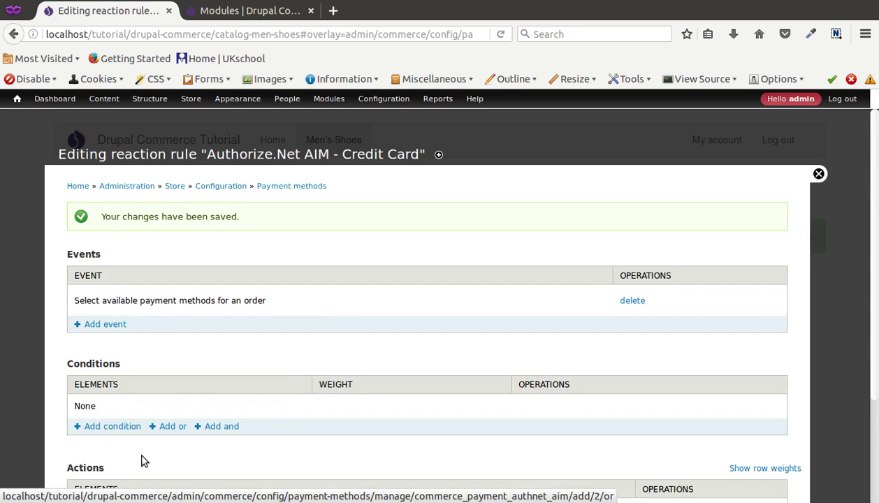
scroll(139, 458, down, 4)
scroll(386, 129, up, 4)
mouse_move(438, 99)
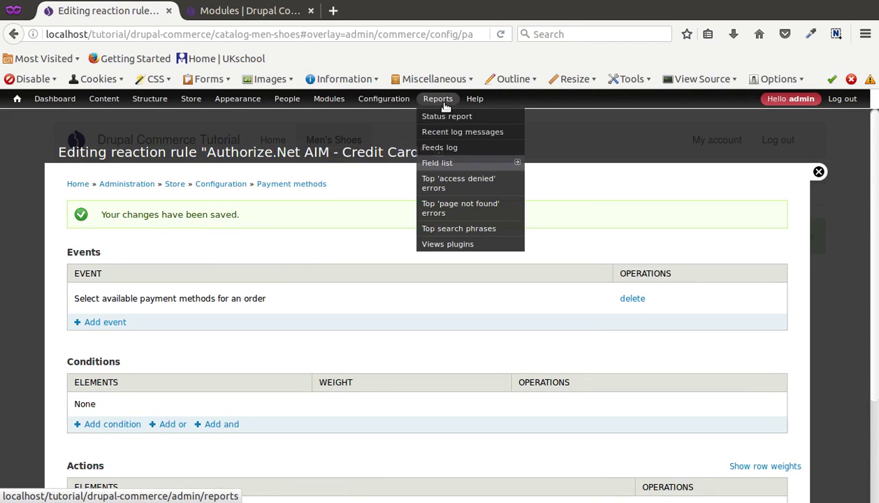
right_click(457, 133)
Open Recent log messages in a new tab, then close the rule editor overlay back to Catalog Men Shoes.
click(461, 140)
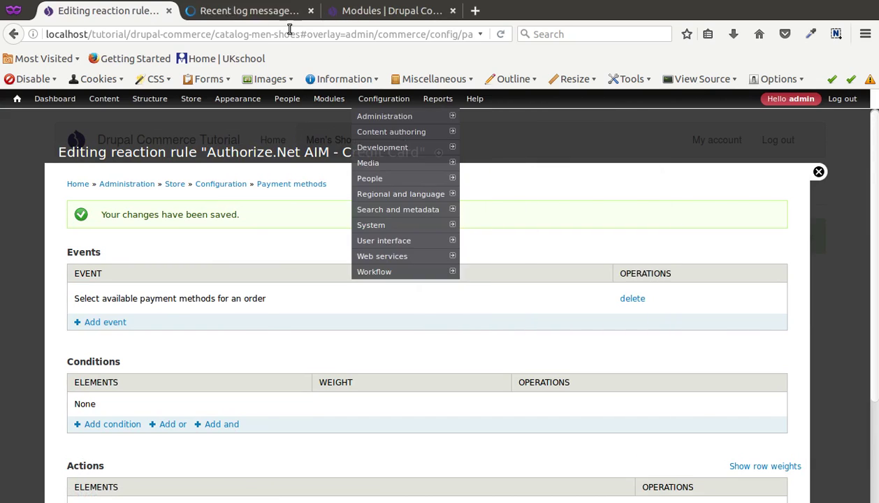
click(231, 14)
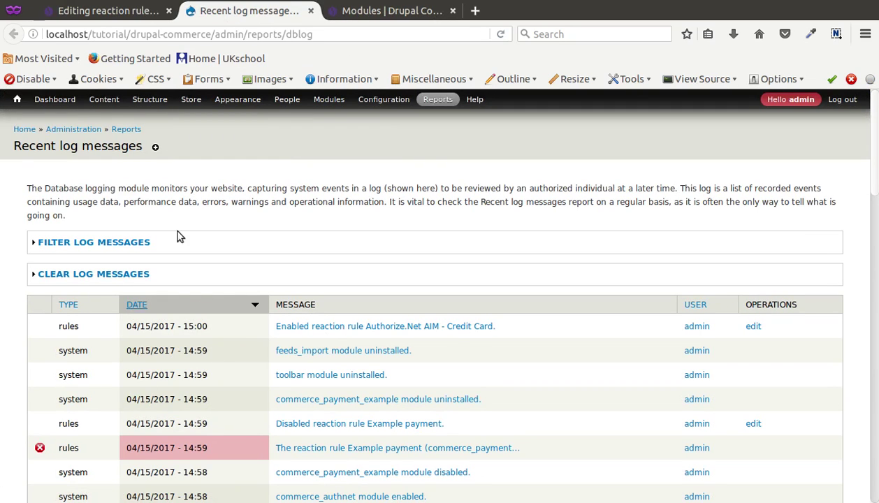
click(57, 10)
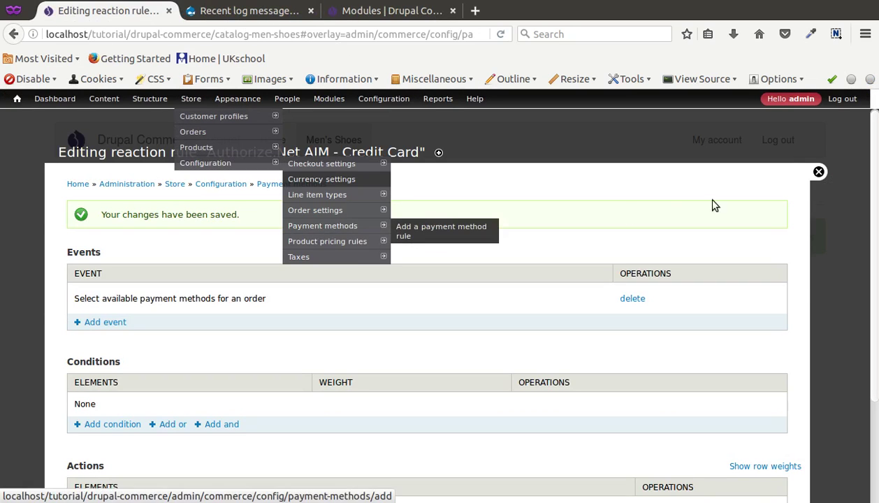
click(812, 175)
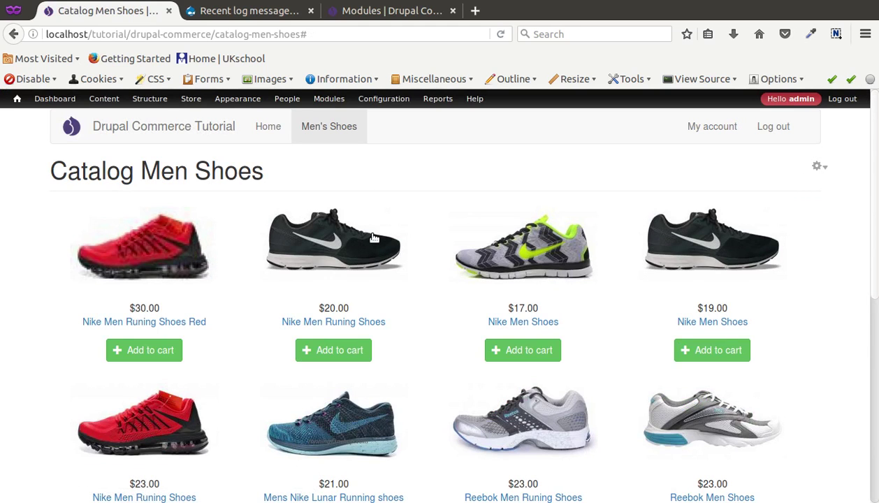
Add Nike Men Runing Shoes Red ($30.00) to the cart and proceed to Checkout.
click(145, 356)
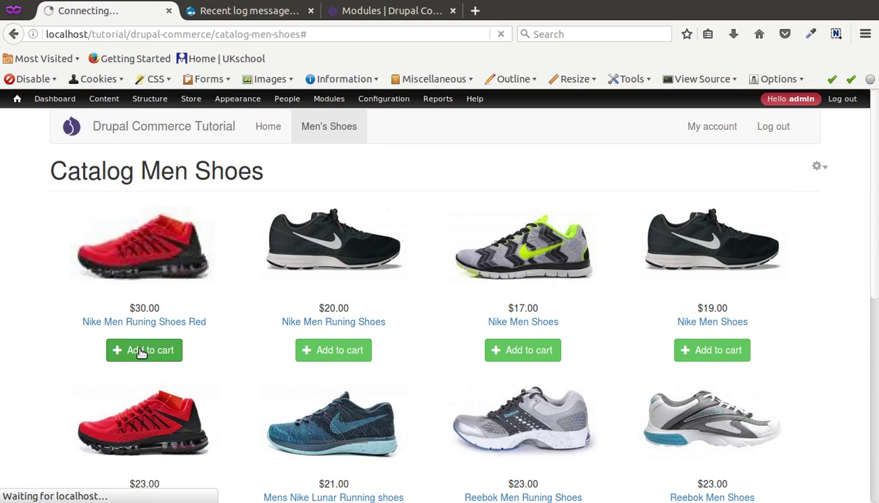
click(264, 223)
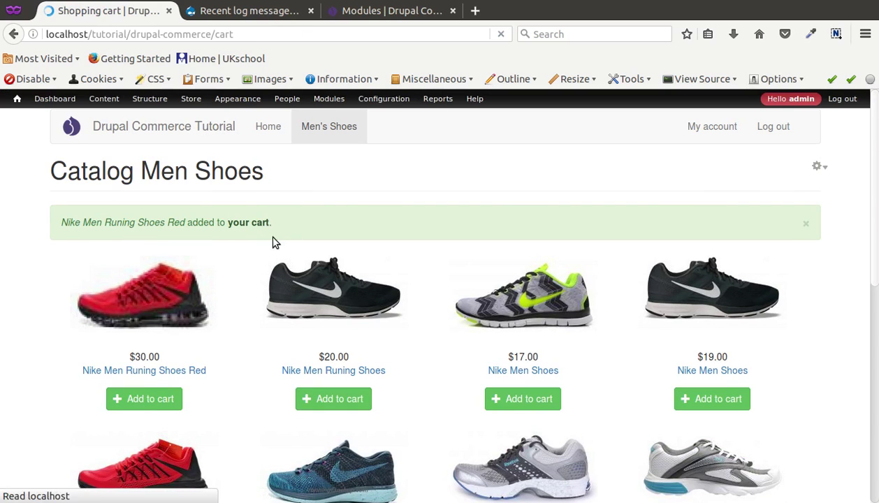
click(776, 315)
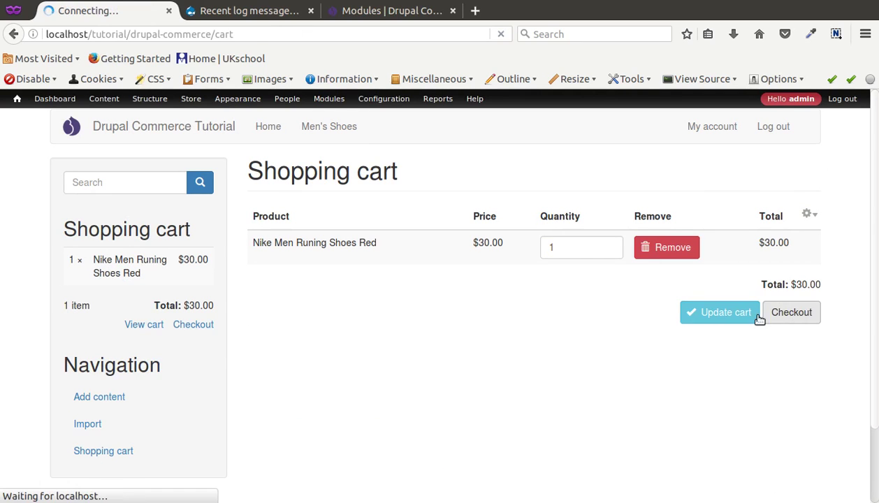
scroll(358, 356, down, 5)
scroll(360, 356, up, 5)
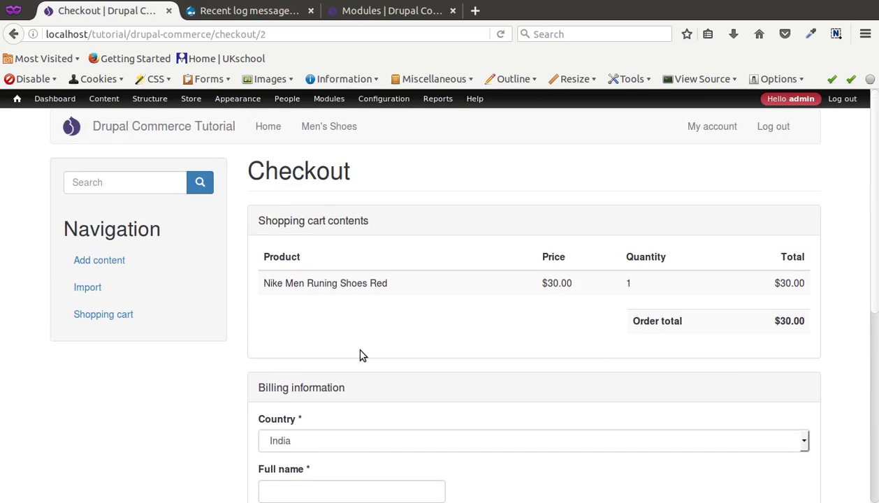
Fill the billing form with name 'test', city, state and PIN code 2323232, and submit it.
scroll(359, 356, down, 4)
click(312, 337)
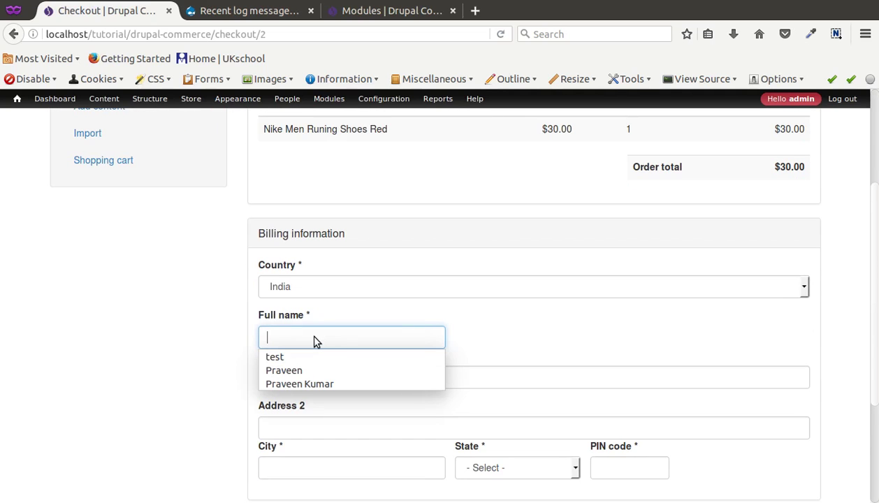
text(test)
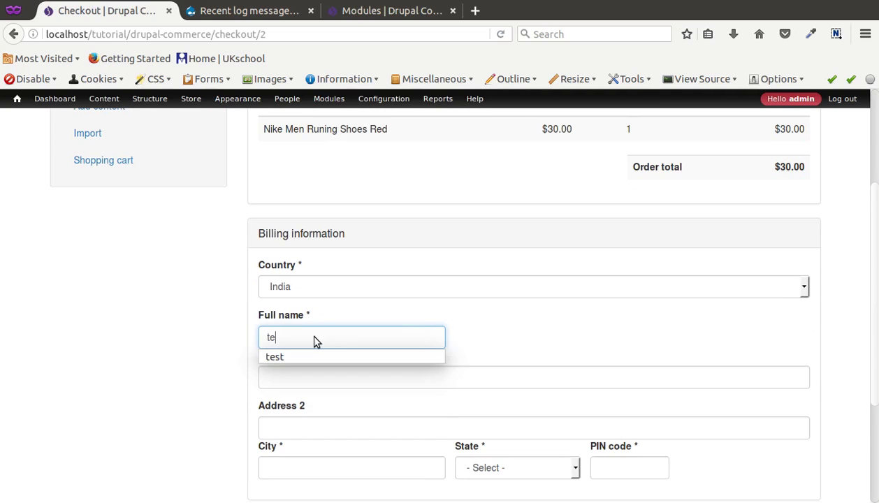
key(Tab)
key(Tab)
key(Tab)
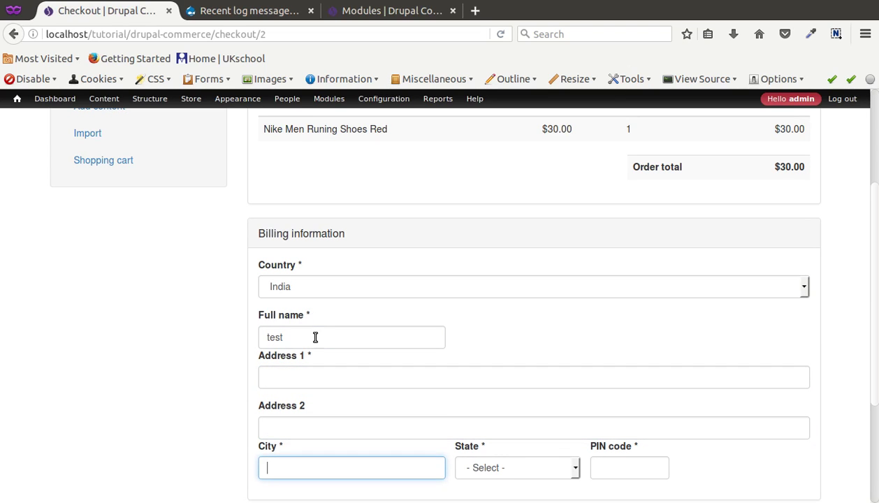
text(test)
key(Tab)
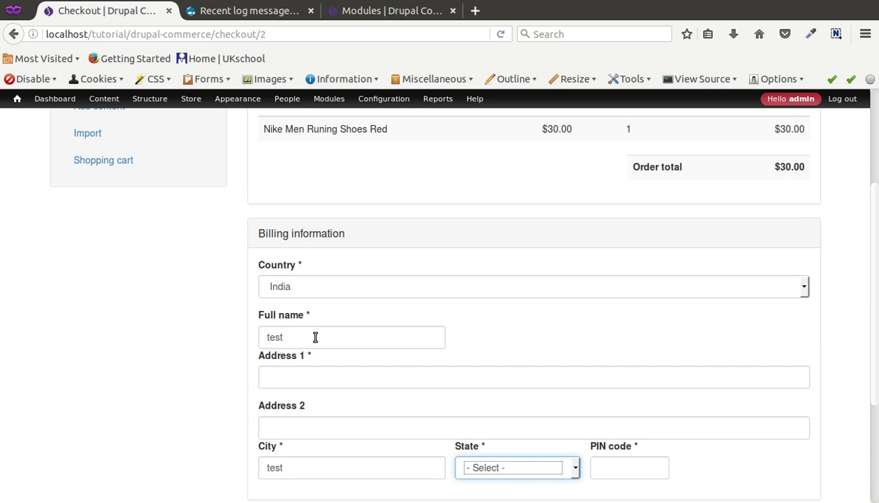
text(ar)
key(Tab)
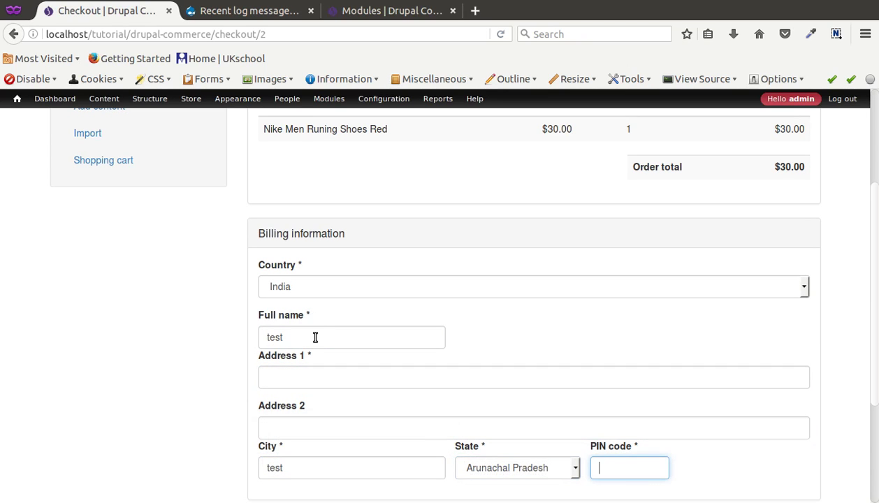
text(test)
key(BackSpace)
key(BackSpace)
key(BackSpace)
key(BackSpace)
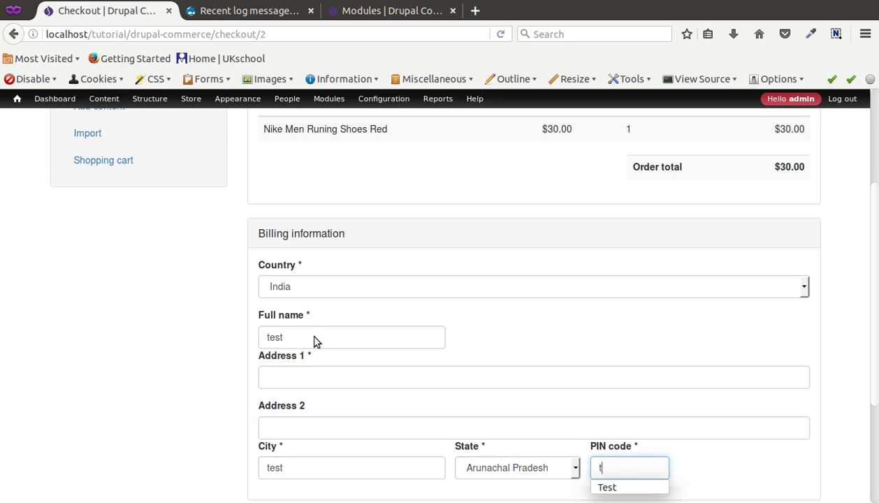
text(2323232)
scroll(315, 341, down, 1)
scroll(315, 338, down, 3)
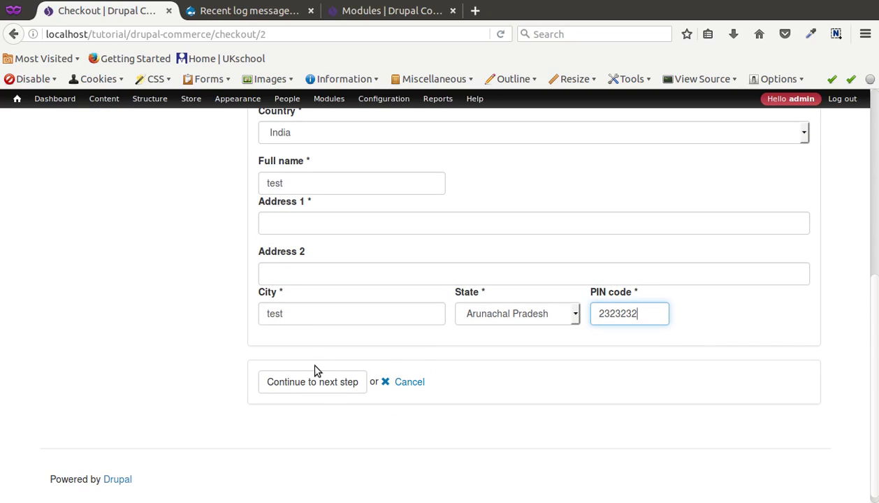
click(322, 383)
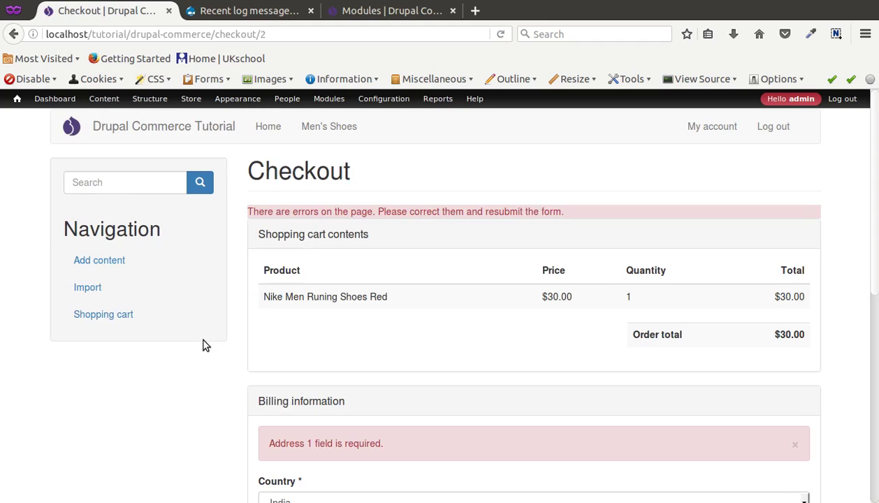
Enter 'tets' in the required Address 1 field and continue to Review order.
scroll(242, 342, down, 6)
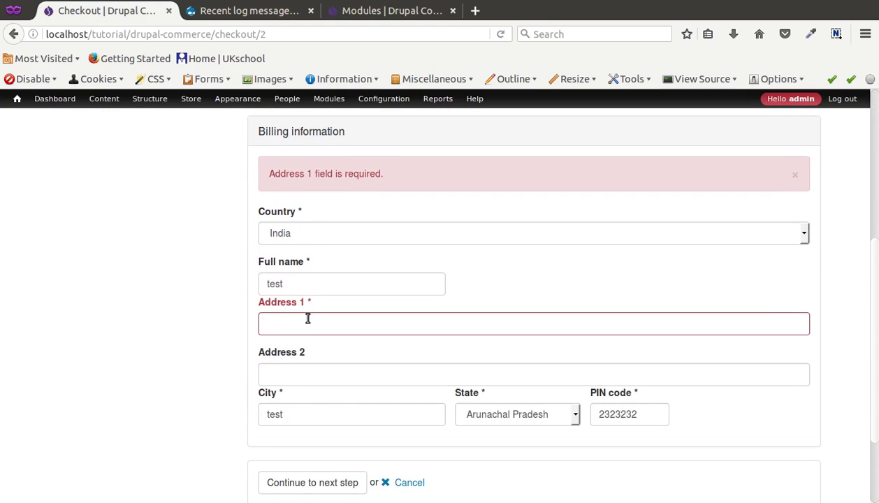
click(307, 323)
text(tets)
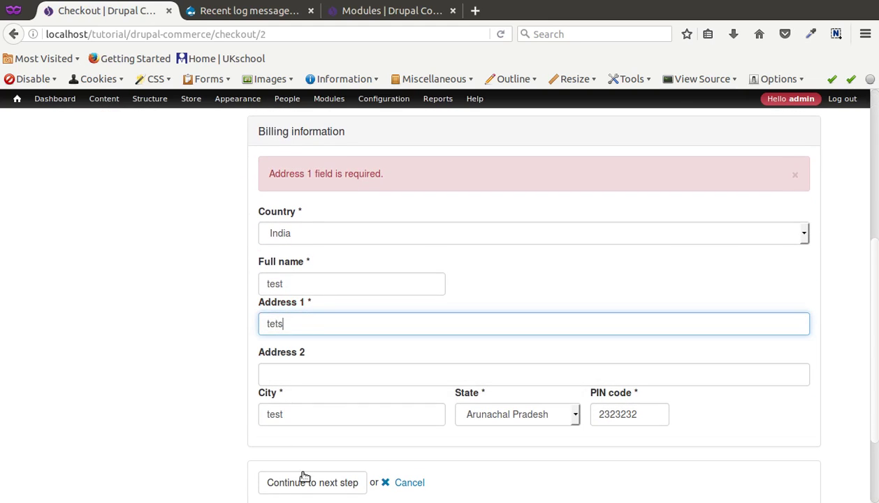
click(313, 483)
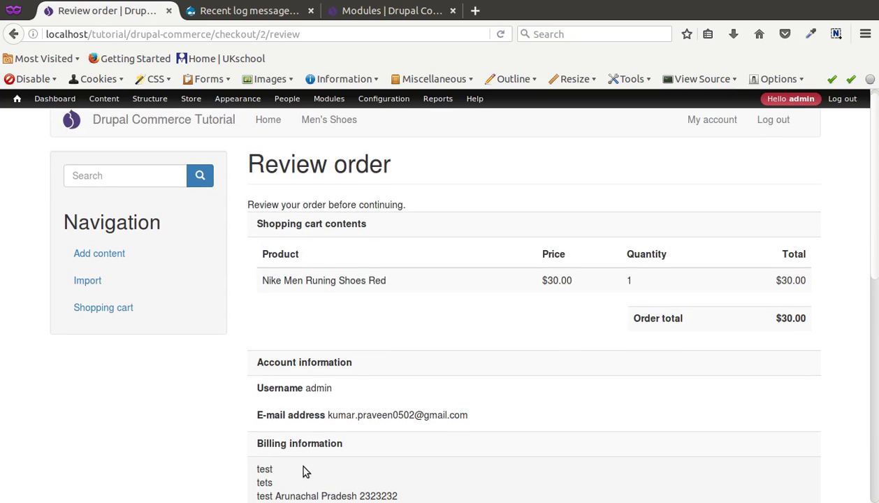
Scroll to the Payment section and locate the Card number field.
scroll(304, 473, down, 2)
scroll(305, 472, down, 8)
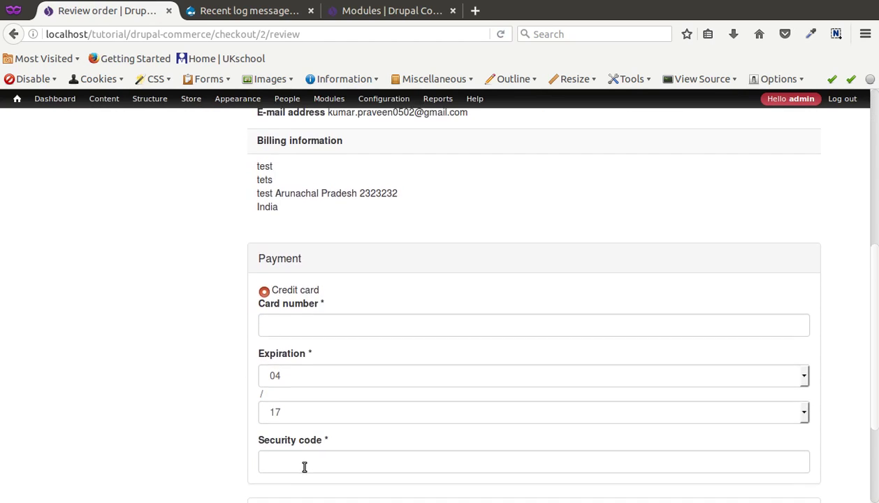
scroll(305, 472, up, 2)
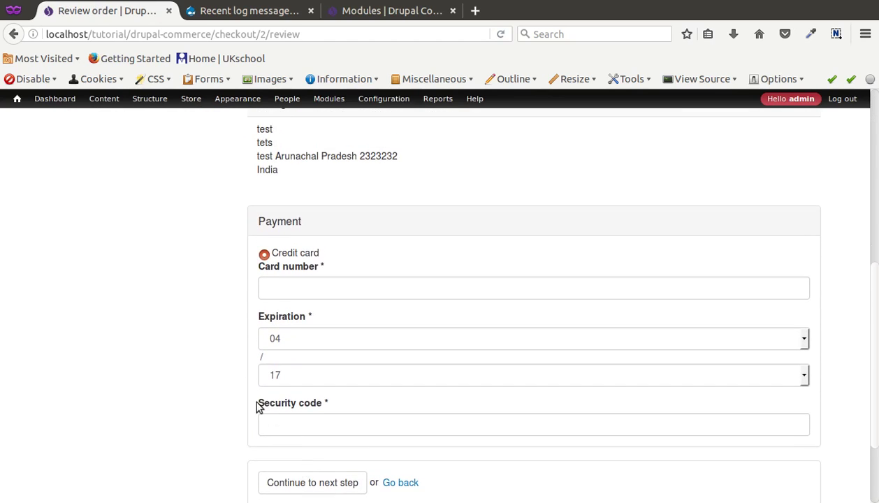
click(320, 281)
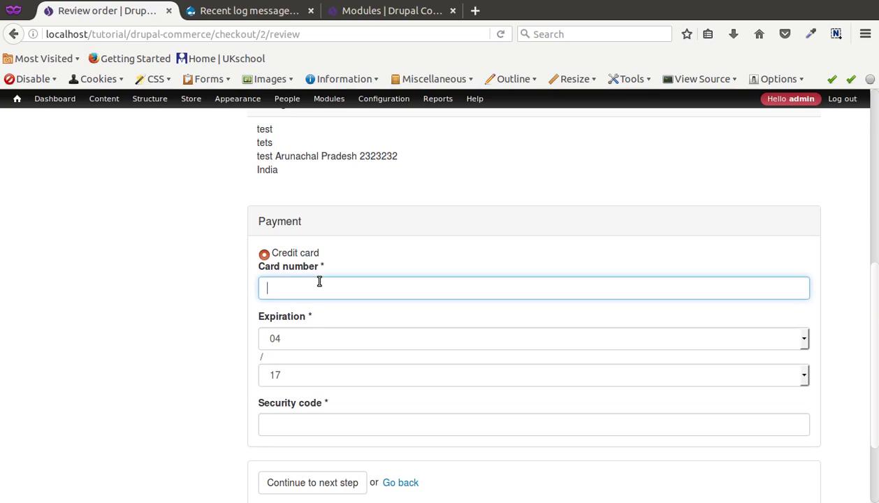
click(181, 301)
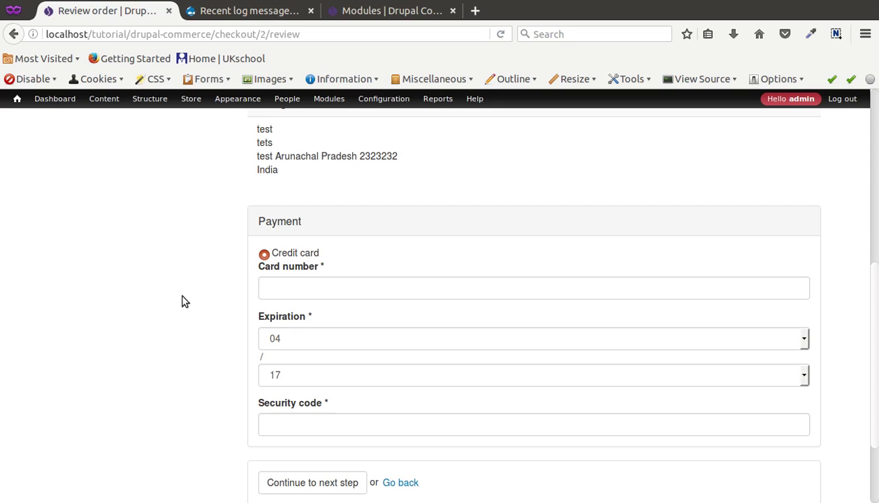
scroll(184, 300, down, 3)
scroll(187, 315, up, 2)
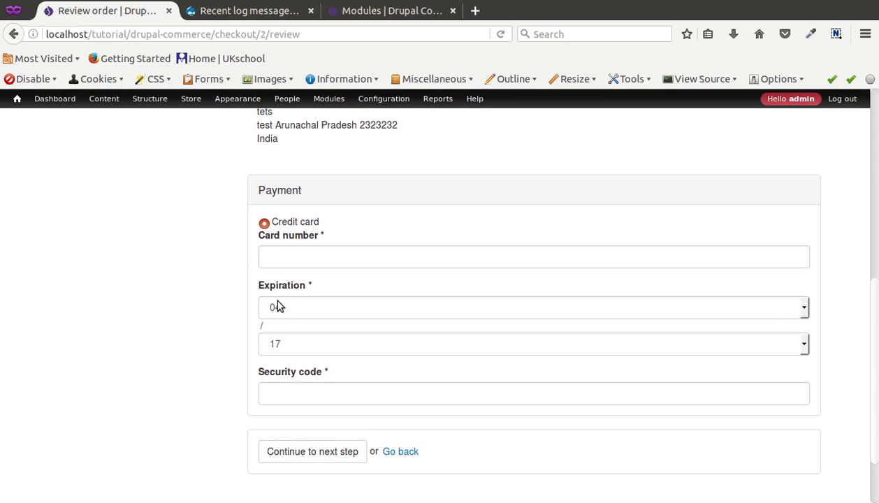
click(317, 257)
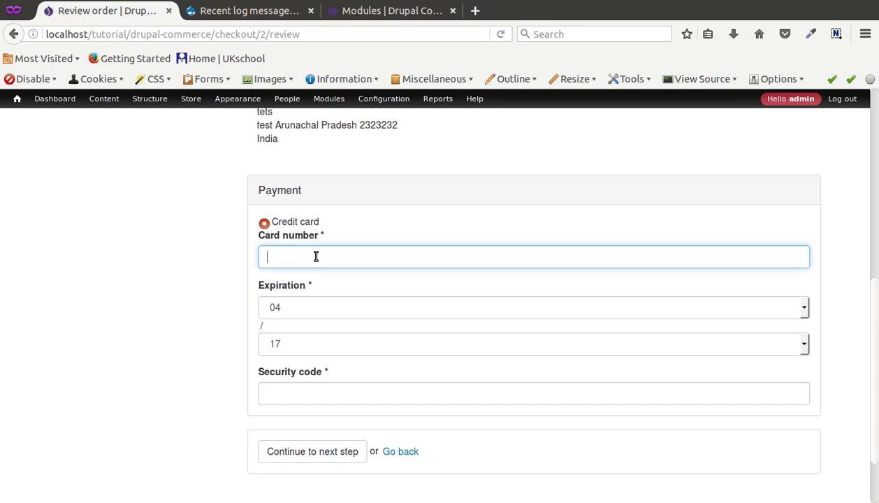
text(42222222222222)
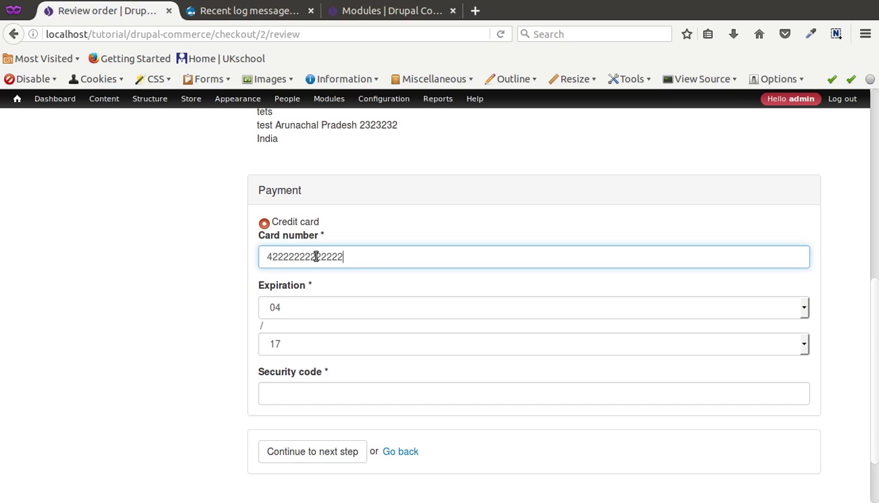
click(284, 394)
text(2)
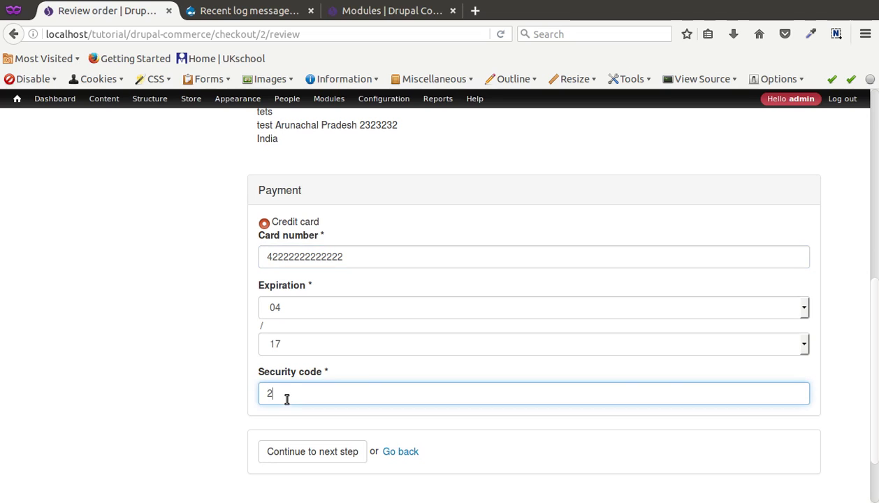
key(BackSpace)
text(111)
click(321, 452)
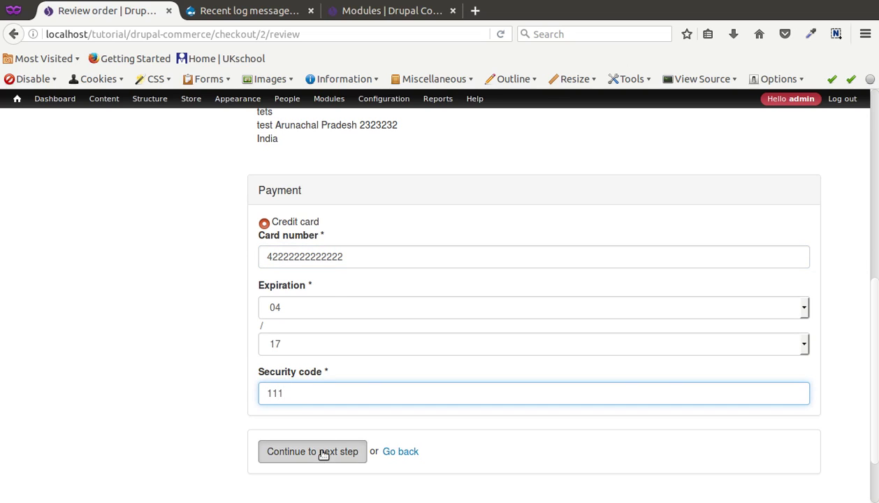
scroll(345, 358, down, 7)
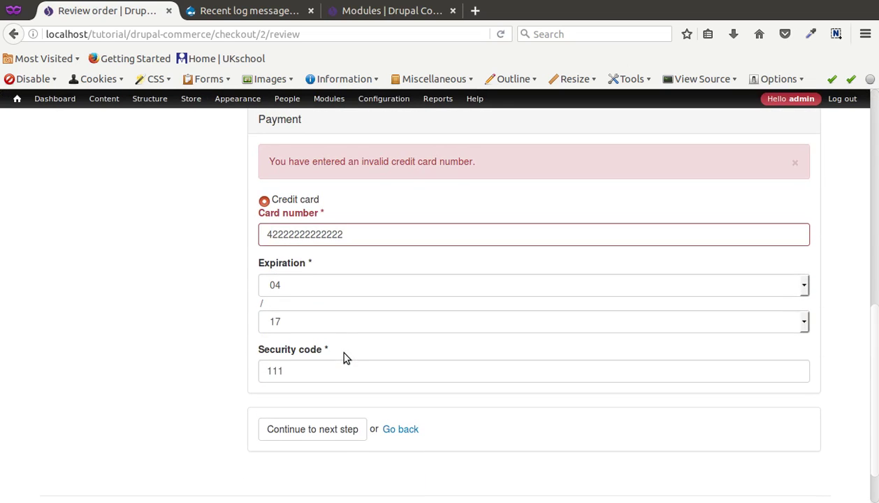
click(359, 236)
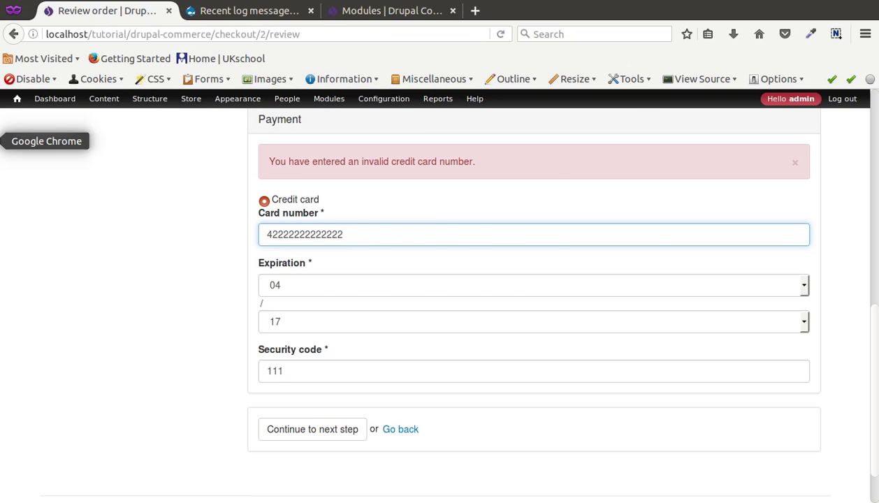
click(1, 139)
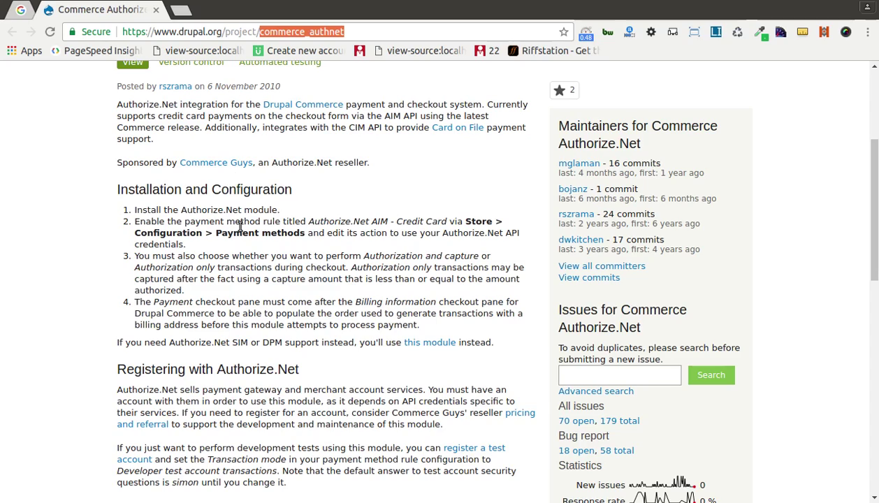
scroll(235, 223, down, 2)
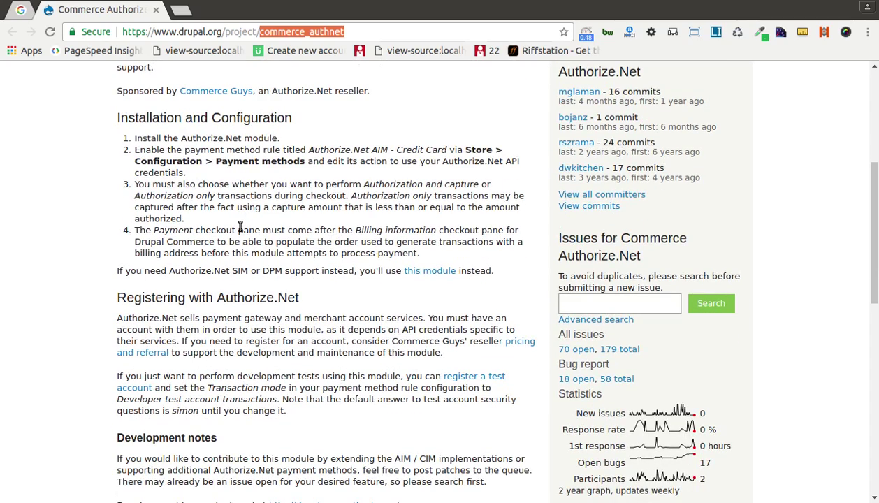
scroll(298, 171, up, 6)
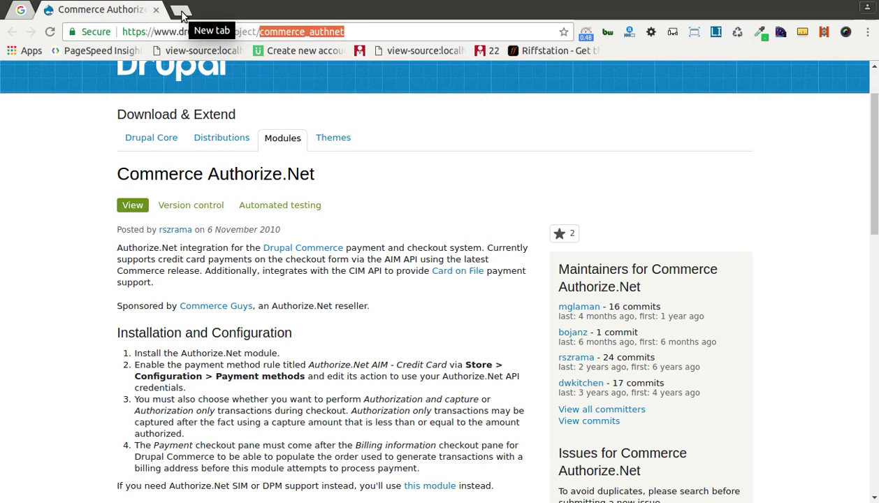
scroll(221, 257, down, 10)
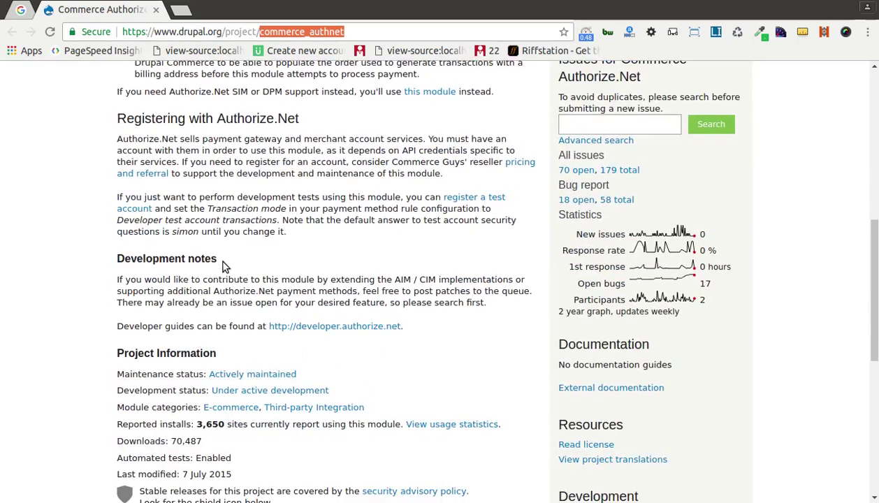
scroll(224, 266, down, 1)
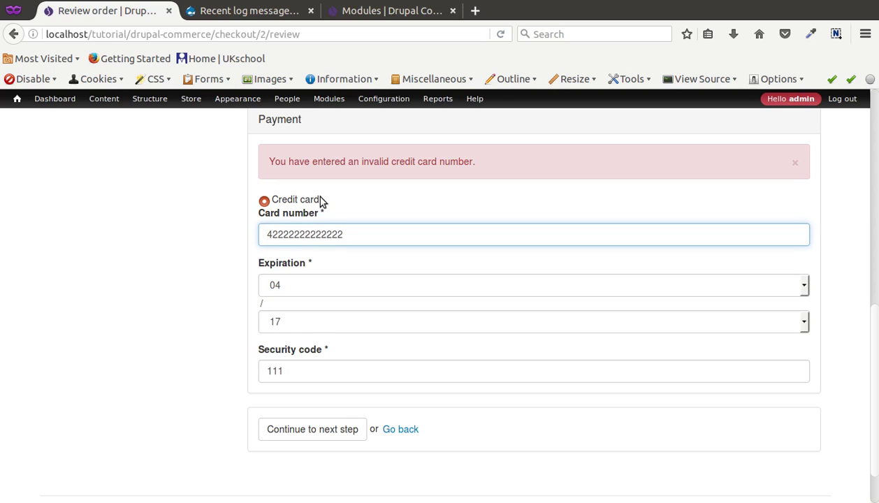
Search Google in a new tab for 'dummy credit card number for testing authorizenet'.
drag(321, 202, 279, 201)
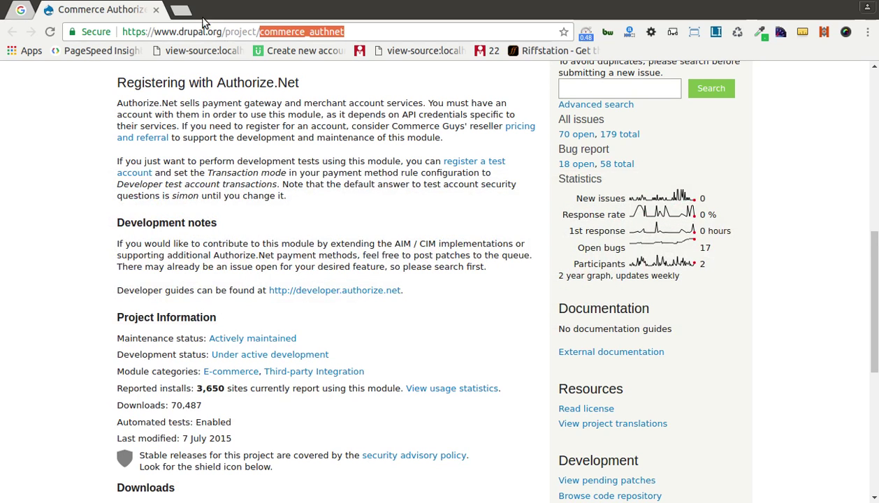
click(180, 10)
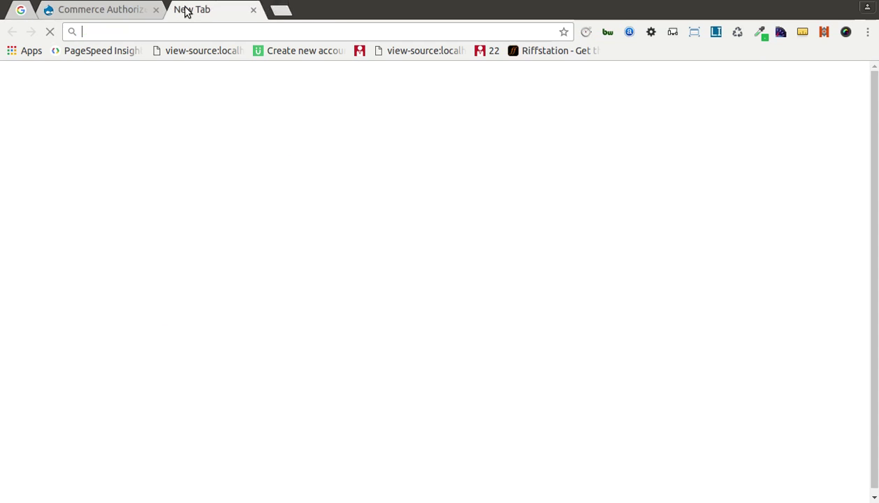
text(fake)
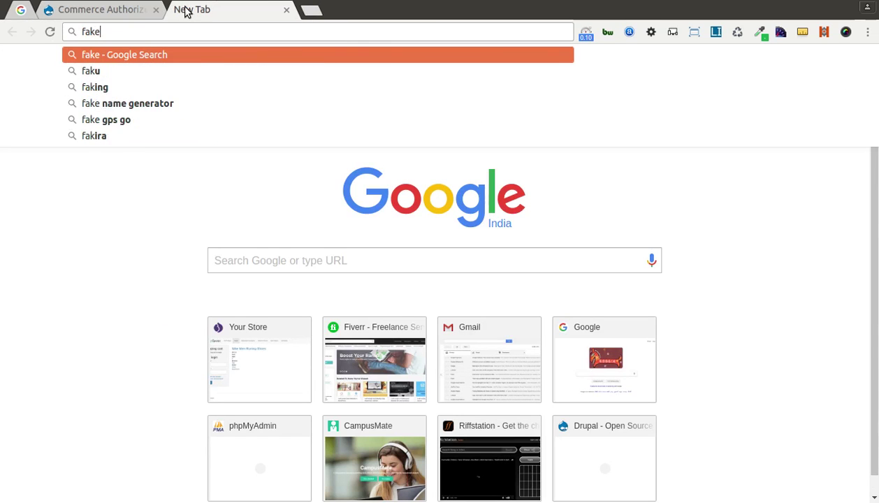
text( Credit card)
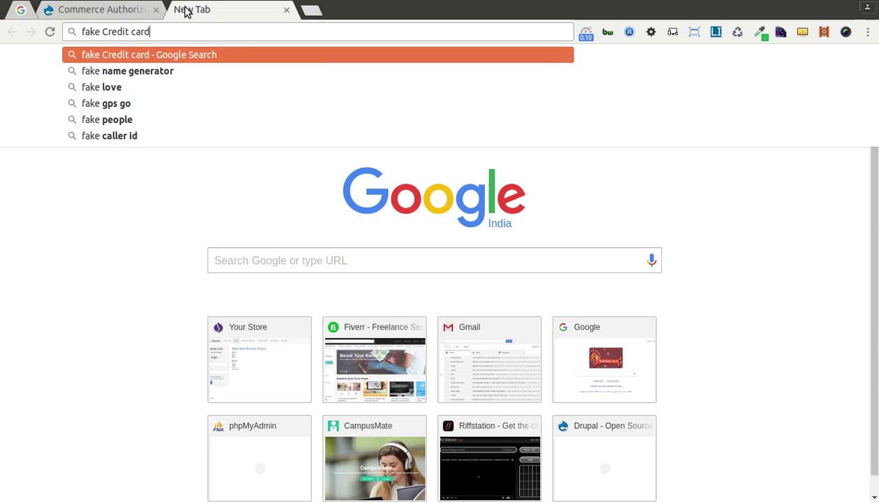
key(Down)
key(Down)
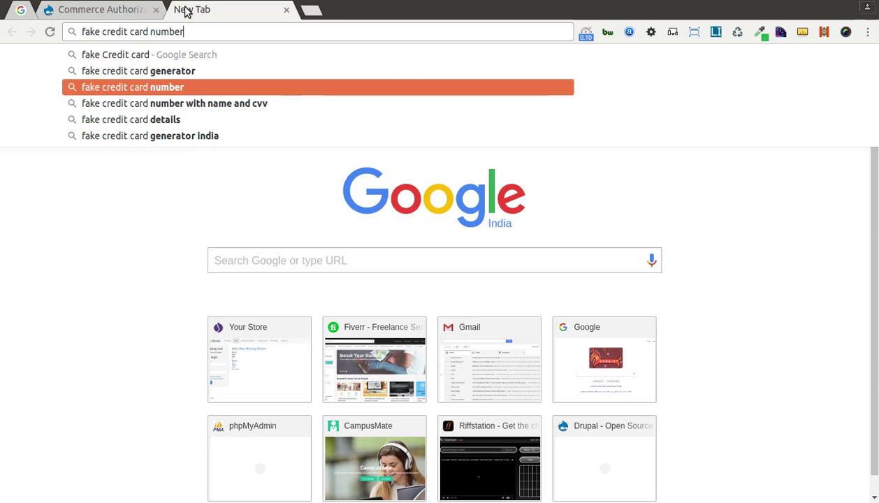
text(for)
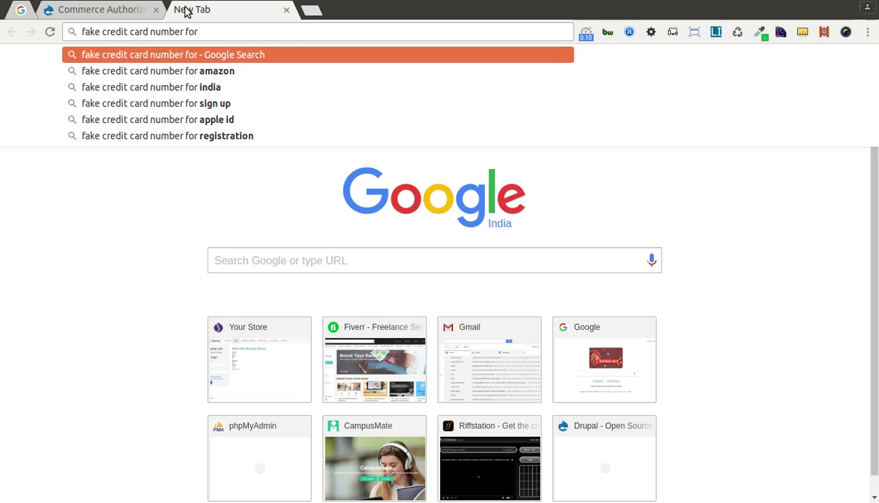
text( testing)
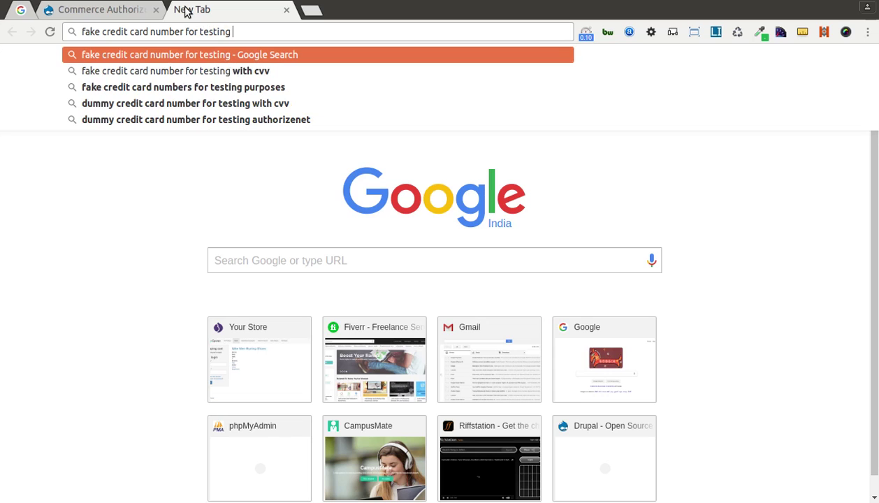
key(Down)
key(Down)
key(Down)
key(Down)
key(Return)
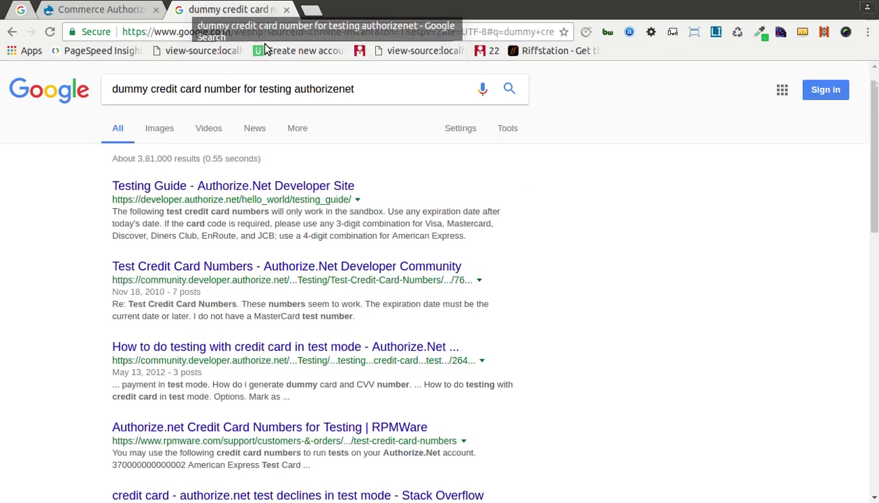
middle_click(316, 189)
middle_click(289, 268)
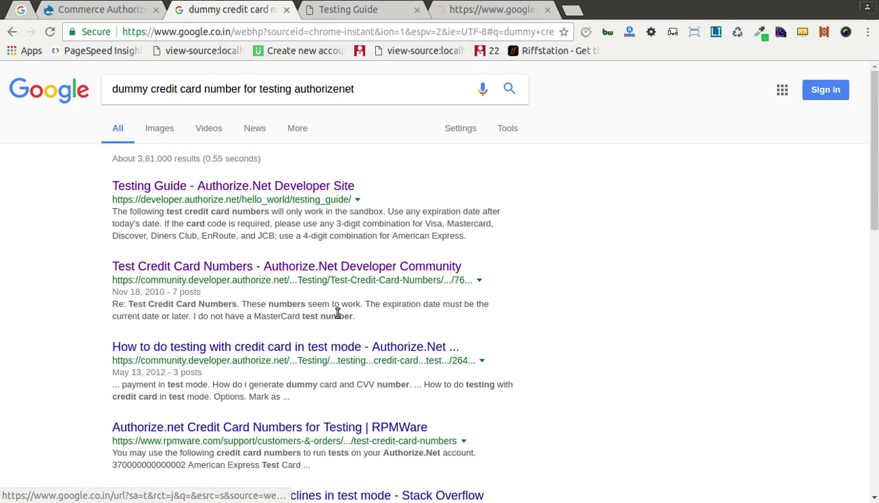
middle_click(356, 347)
click(381, 10)
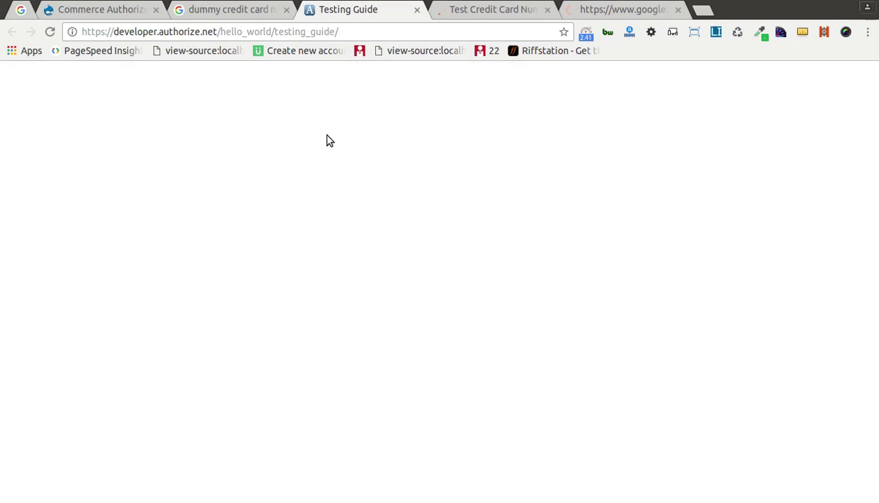
scroll(251, 265, down, 5)
scroll(250, 295, down, 4)
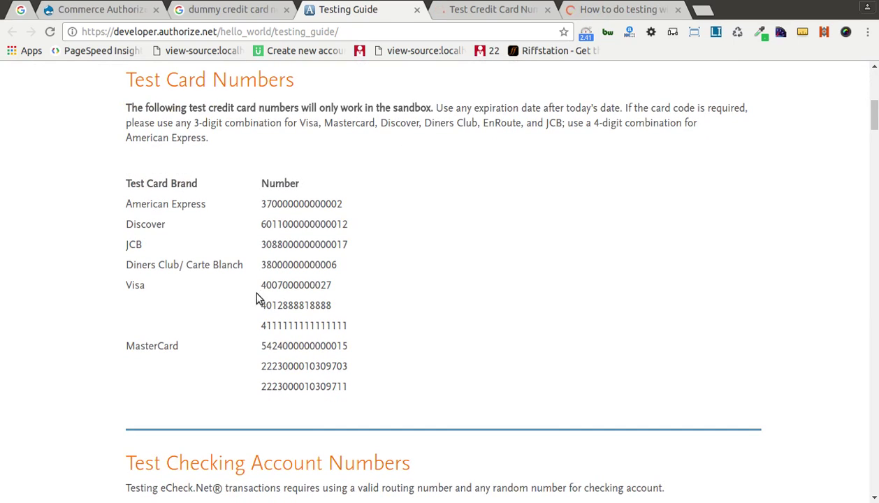
double_click(277, 326)
key(ctrl+c)
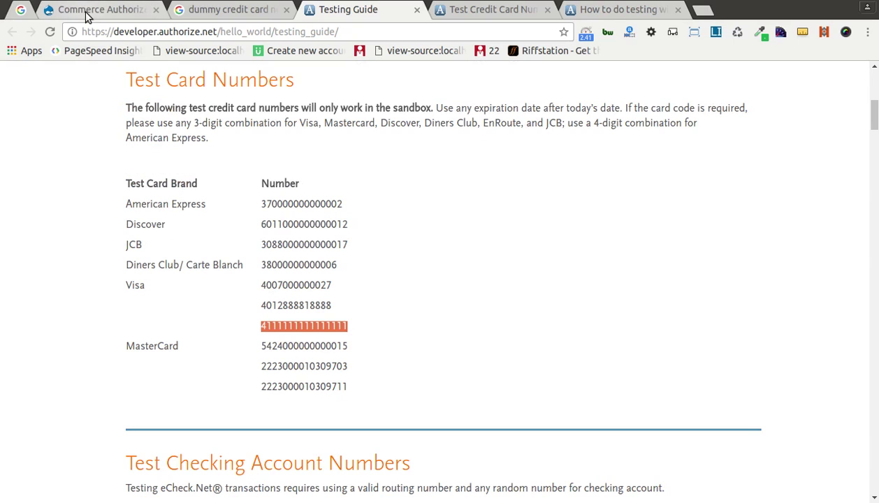
key(alt+Tab)
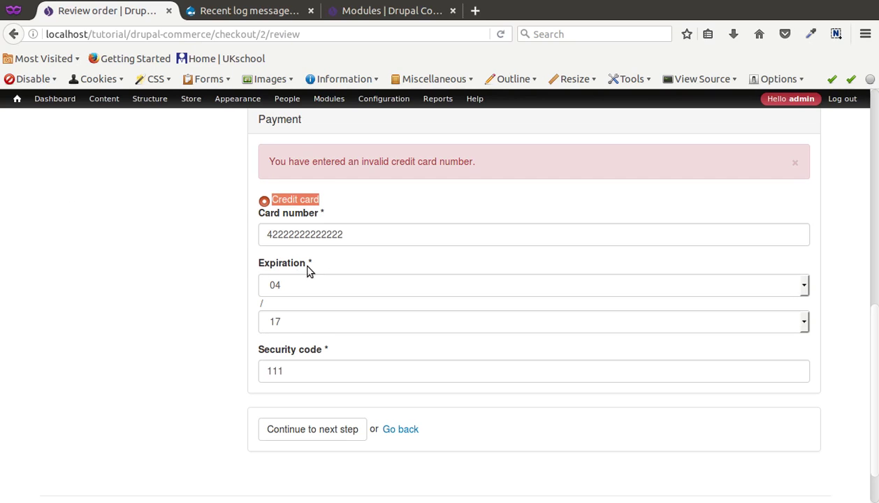
double_click(323, 234)
key(ctrl+v)
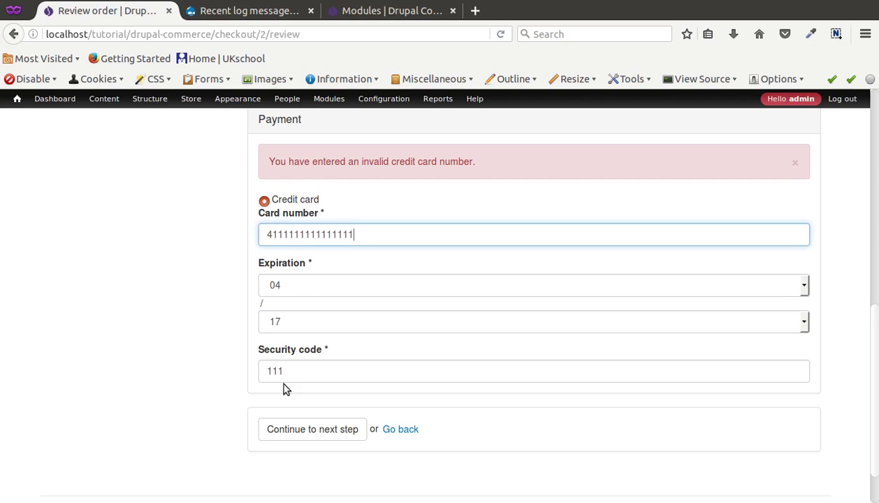
click(308, 432)
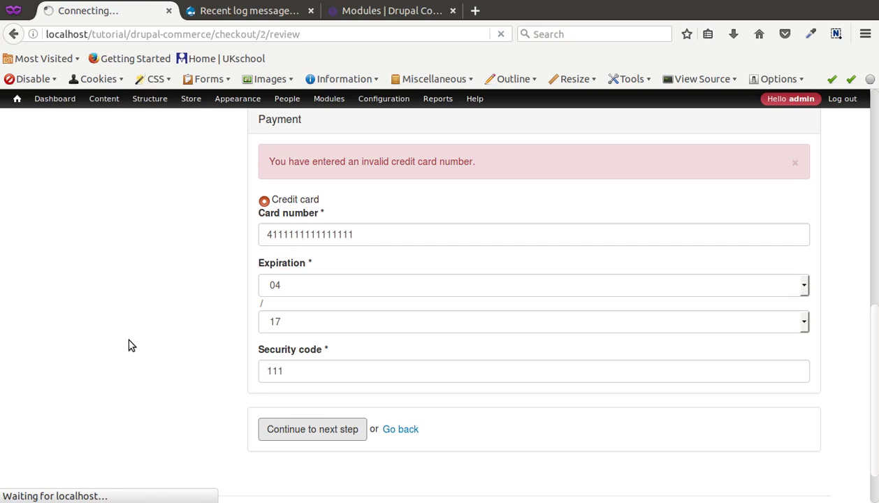
scroll(241, 332, up, 5)
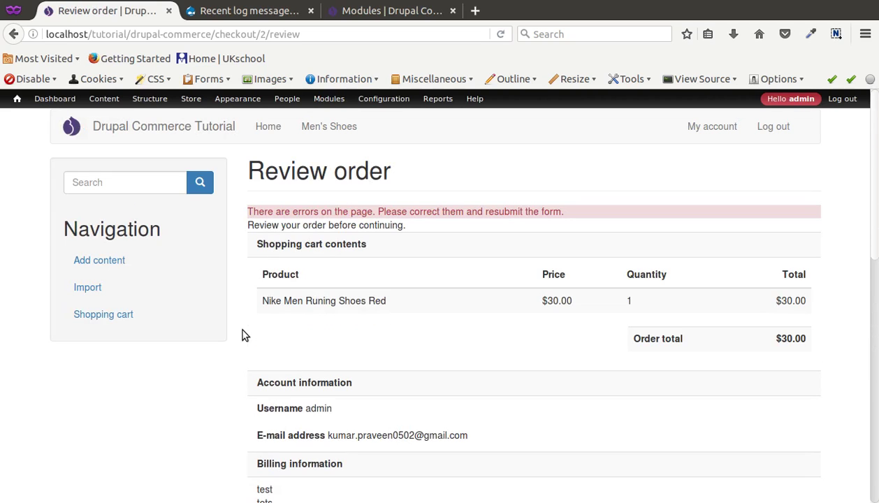
scroll(243, 336, down, 10)
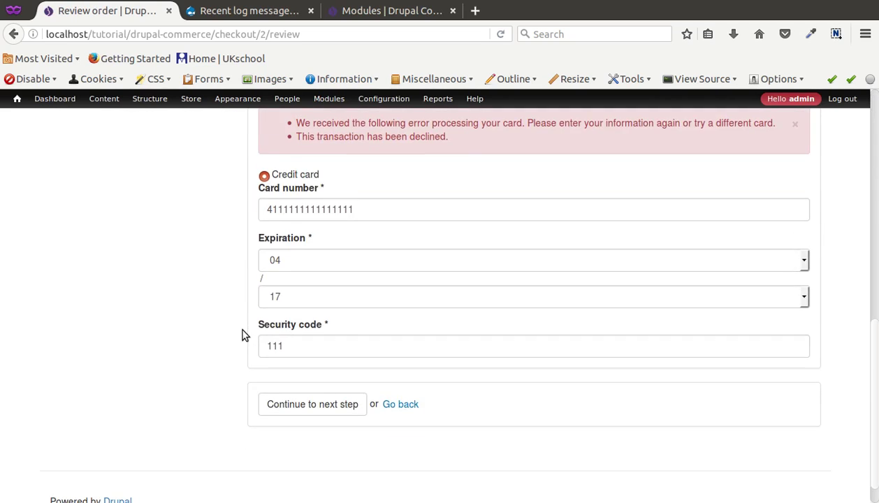
scroll(244, 336, up, 2)
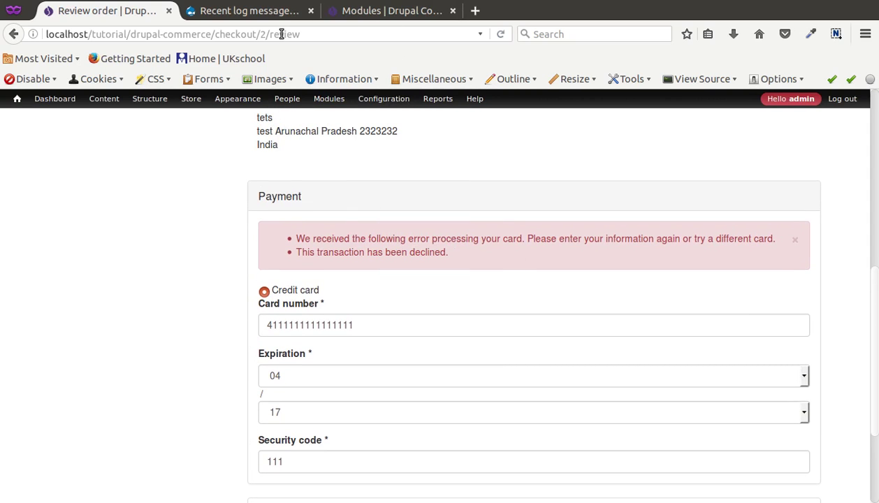
key(alt+Tab)
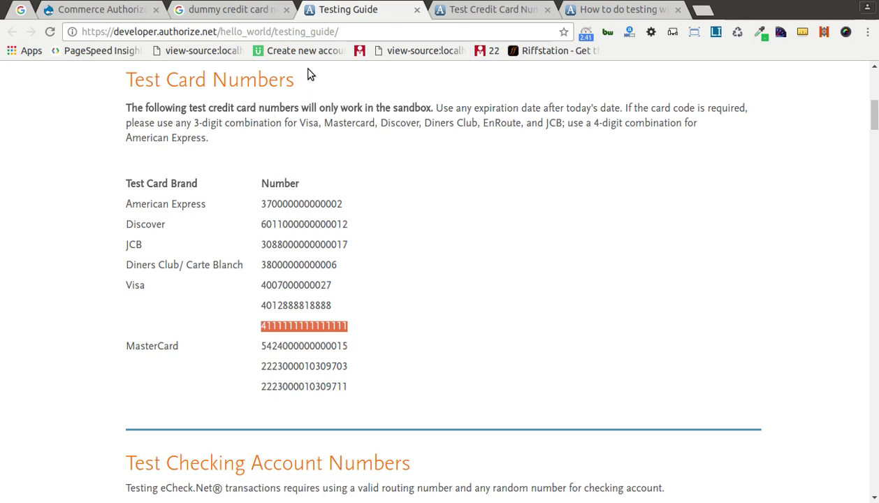
click(445, 10)
scroll(292, 289, down, 5)
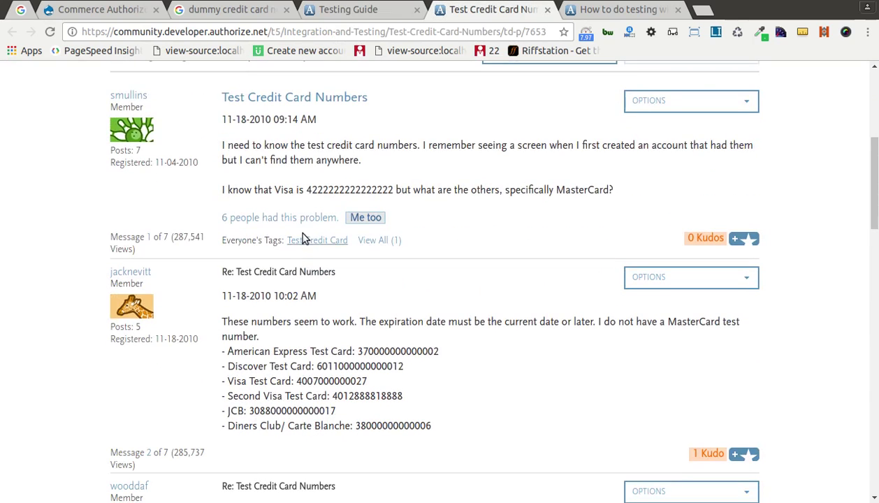
triple_click(325, 188)
double_click(325, 188)
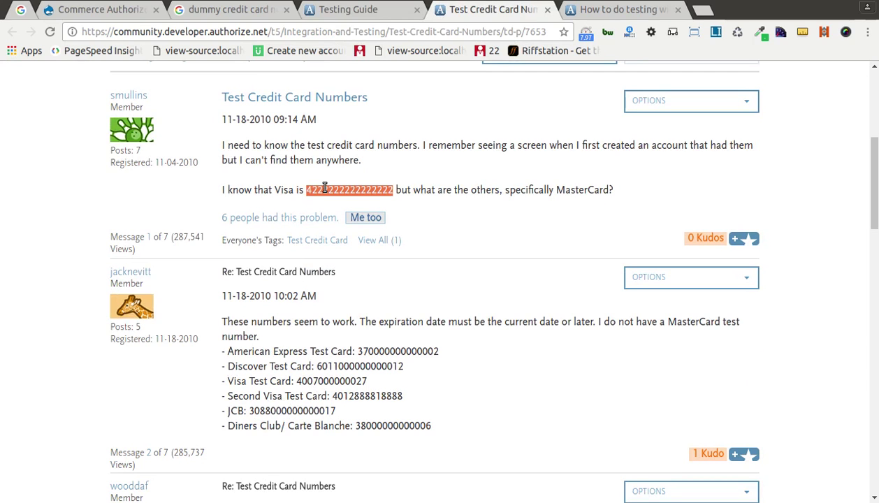
click(74, 11)
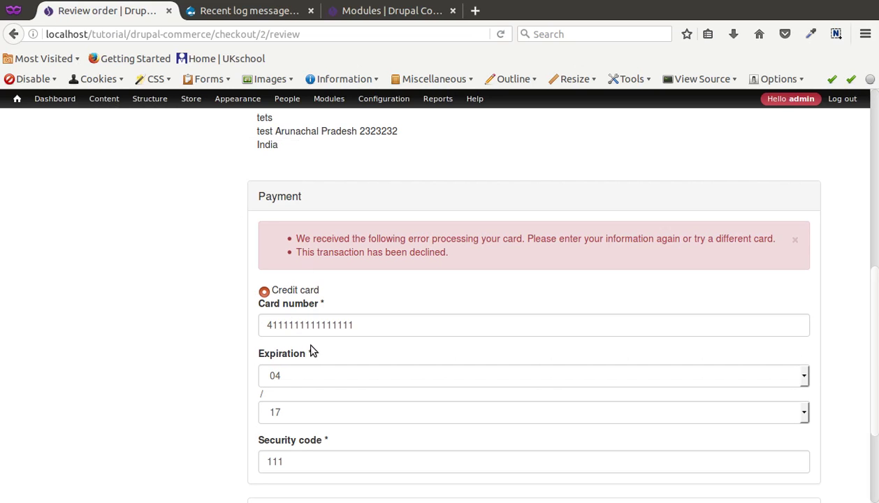
click(312, 327)
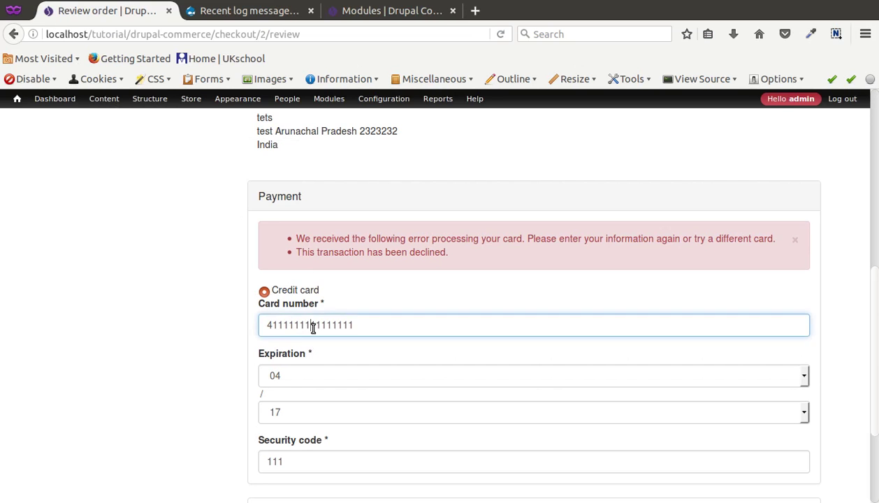
double_click(312, 327)
key(ctrl+v)
scroll(312, 383, down, 3)
click(312, 384)
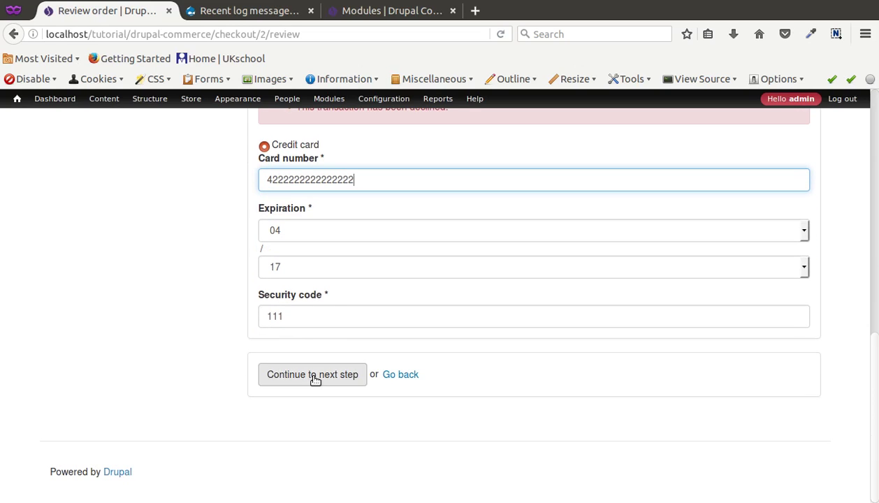
Review the Review order page showing the invalid credit card number error.
scroll(206, 373, down, 10)
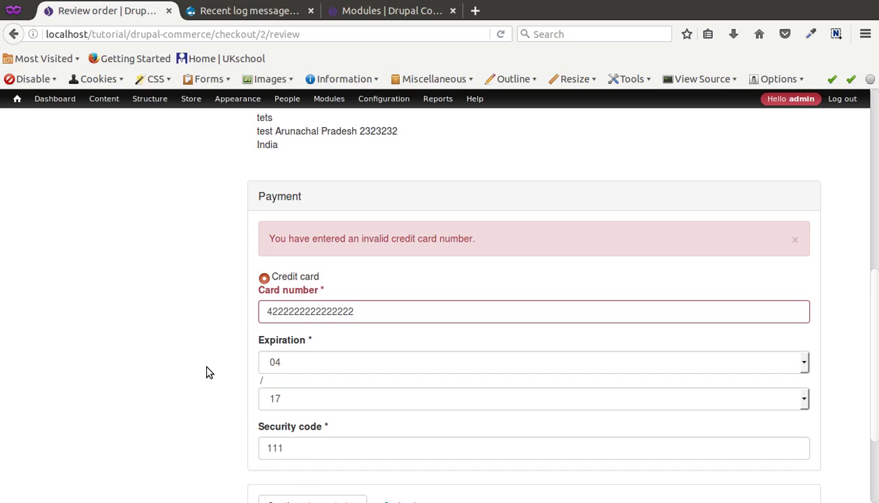
scroll(206, 373, down, 3)
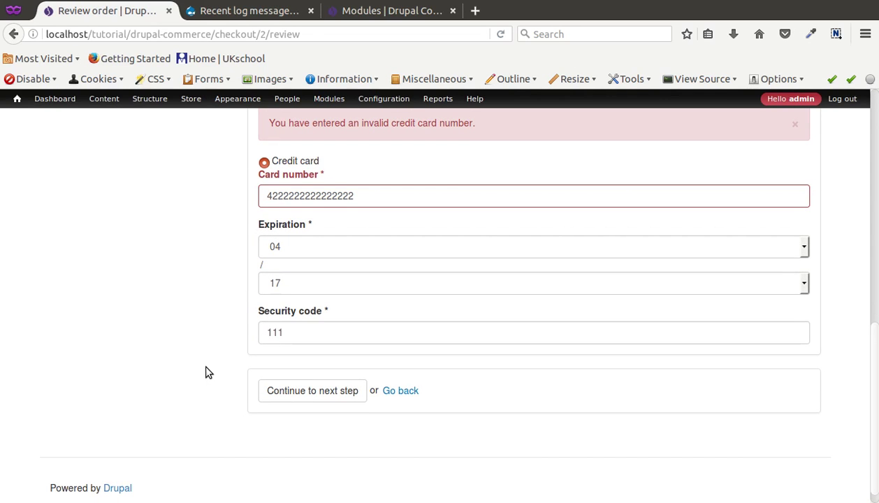
scroll(206, 373, down, 1)
scroll(207, 373, up, 1)
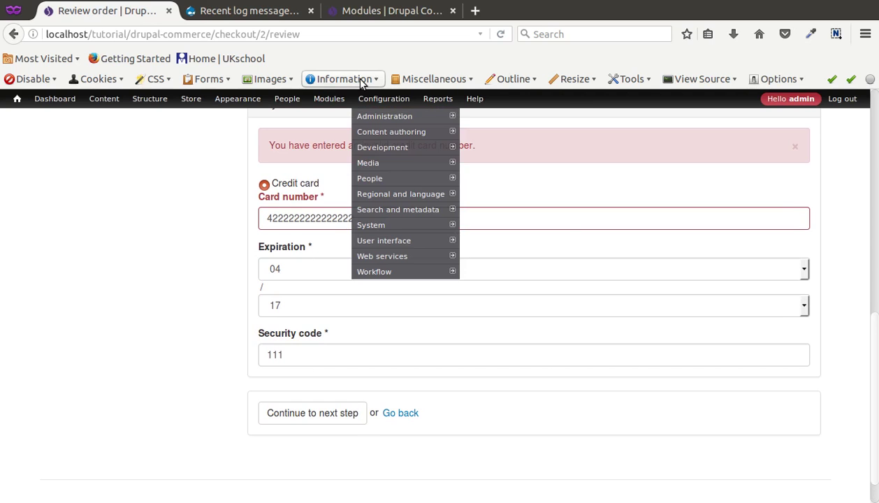
scroll(332, 271, up, 4)
scroll(332, 271, up, 8)
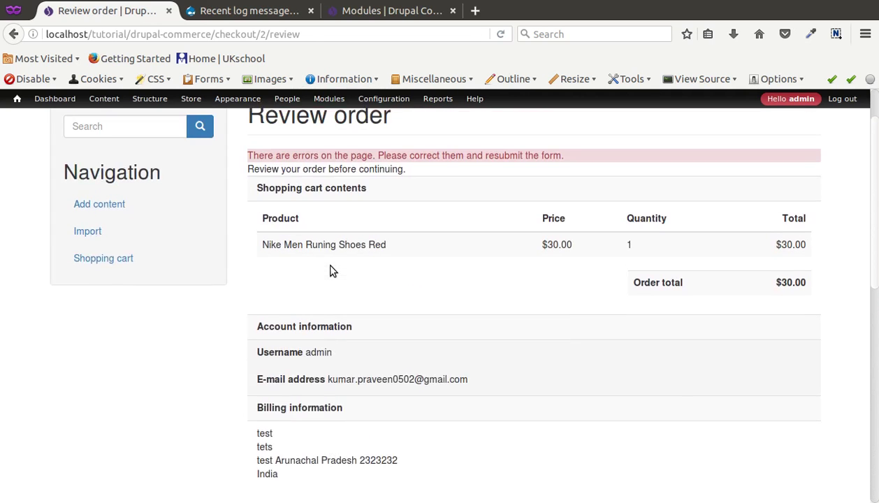
scroll(332, 271, down, 13)
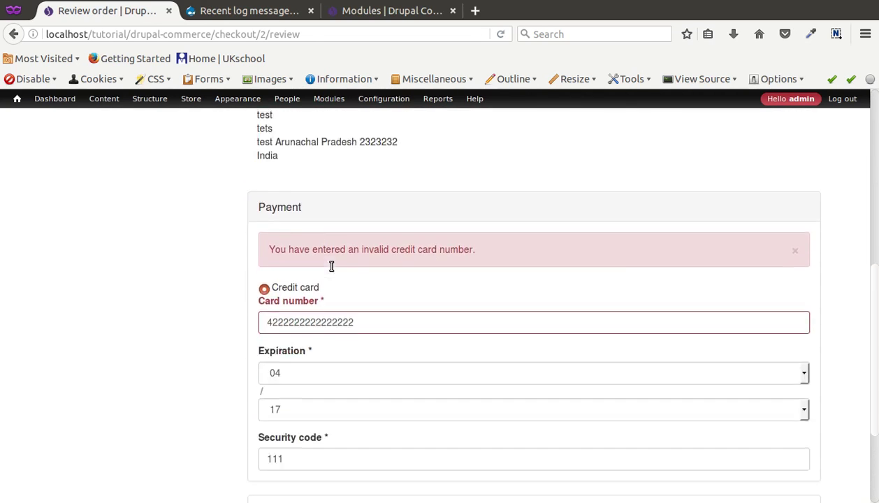
scroll(332, 271, up, 4)
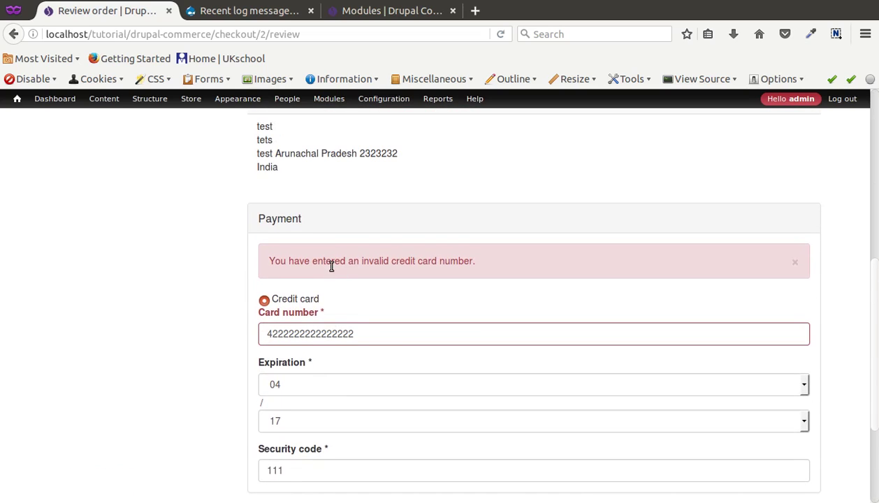
scroll(331, 266, down, 4)
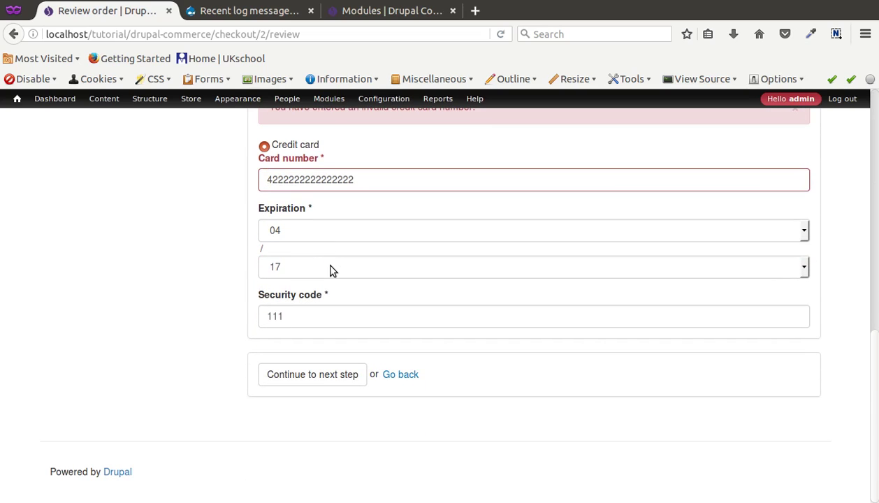
scroll(332, 272, up, 9)
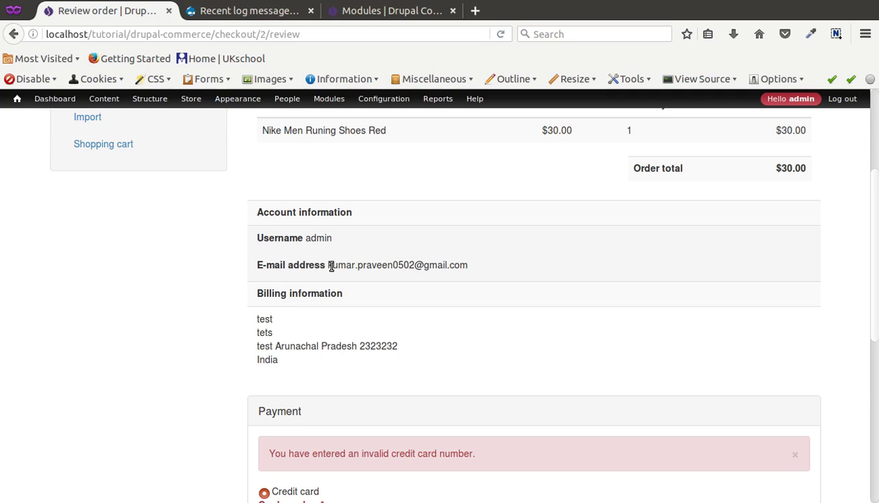
scroll(332, 267, down, 5)
scroll(332, 267, down, 4)
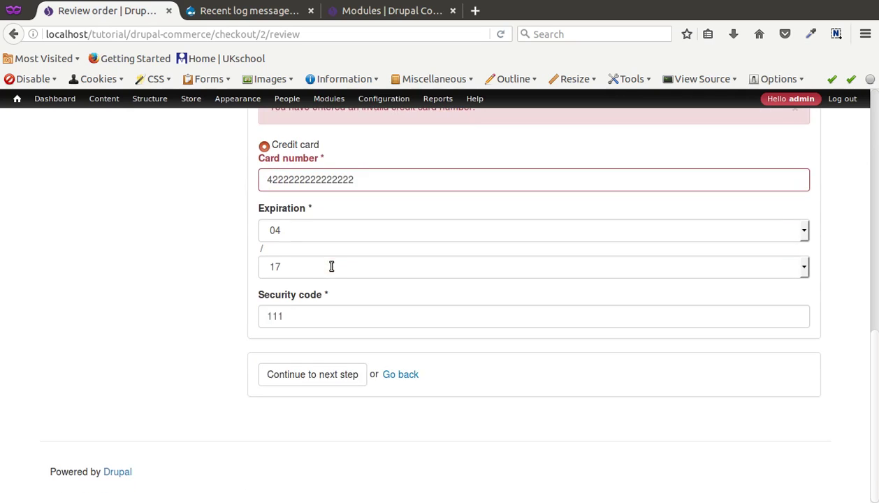
scroll(332, 271, up, 10)
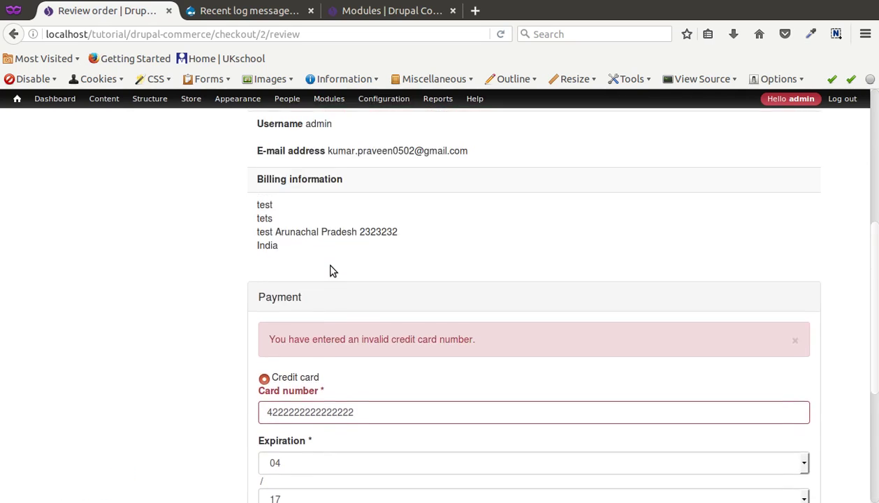
scroll(331, 268, down, 9)
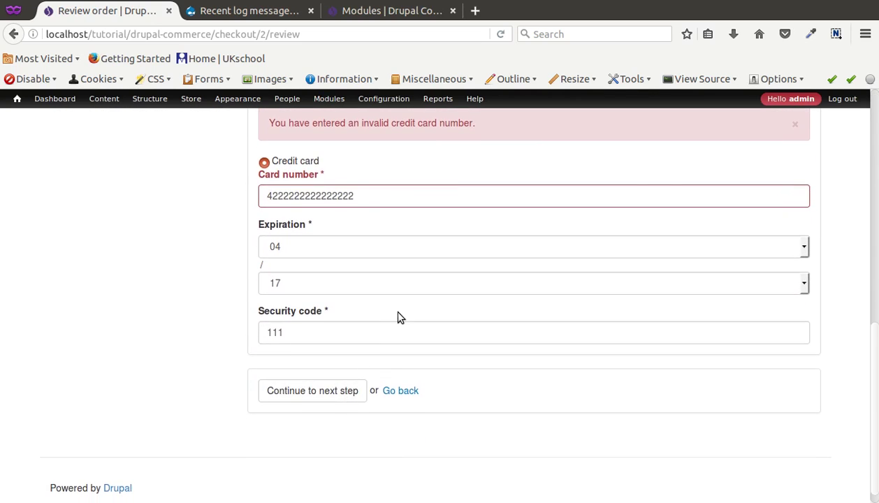
scroll(394, 318, up, 10)
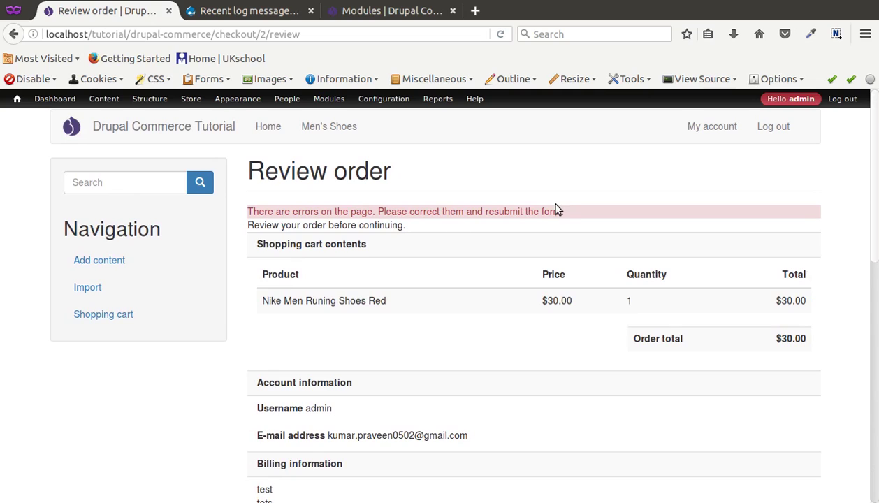
click(713, 6)
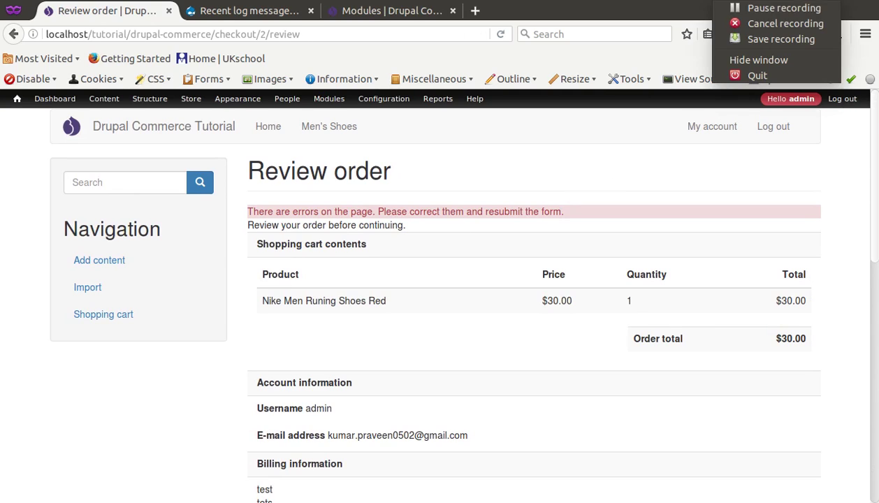